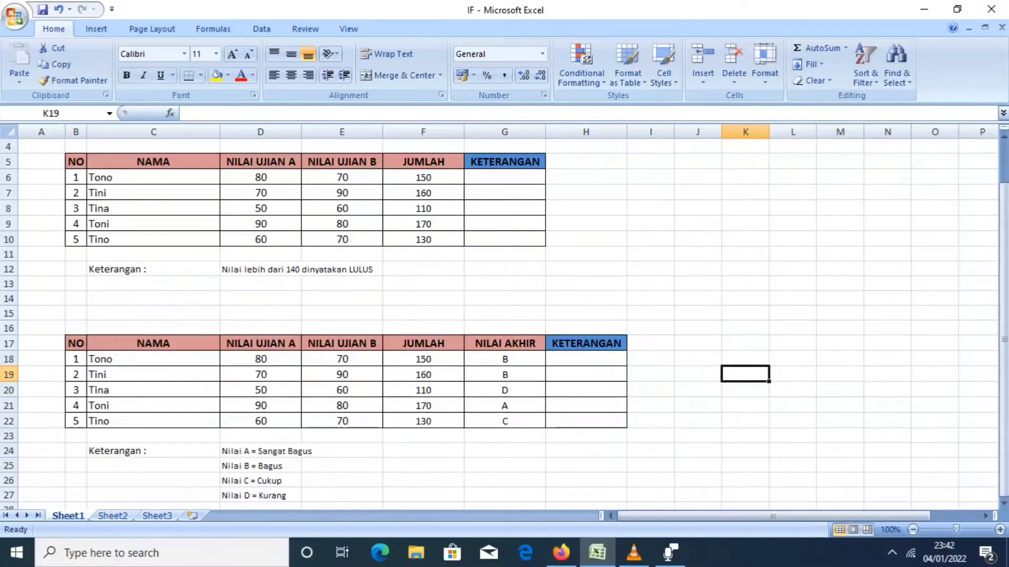
Start an IF formula in G6 that tests whether the JUMLAH value in F6 is greater than 140.
{"action": "left_click", "coordinate": [505, 177]}
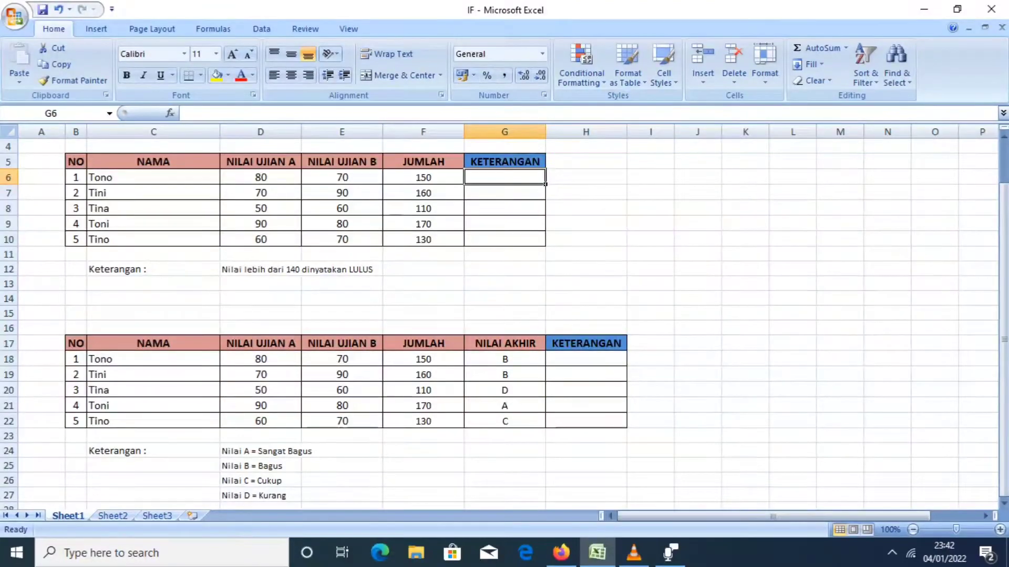
{"action": "mouse_move", "coordinate": [1007, 553]}
{"action": "type", "text": "="}
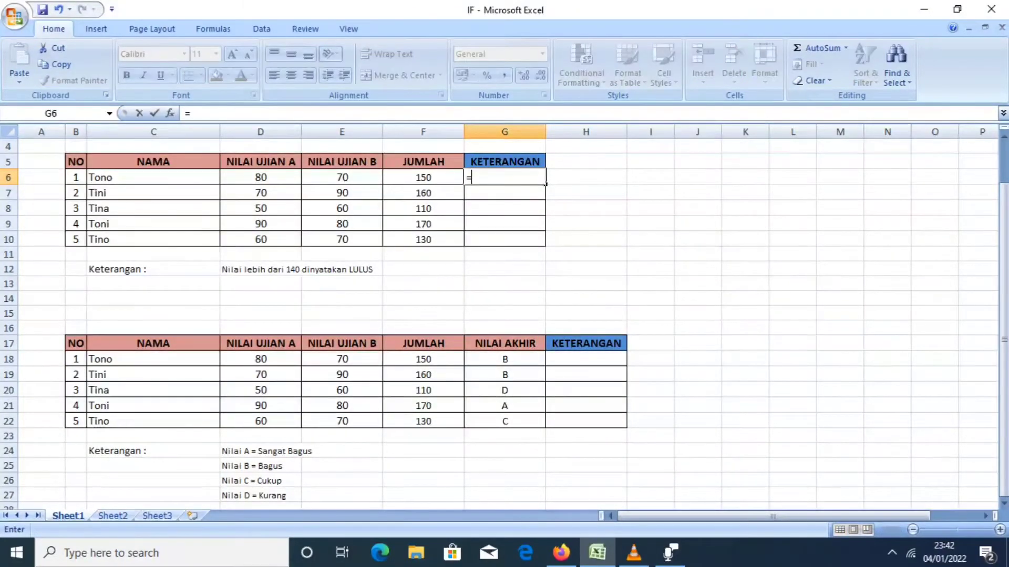
{"action": "type", "text": "if"}
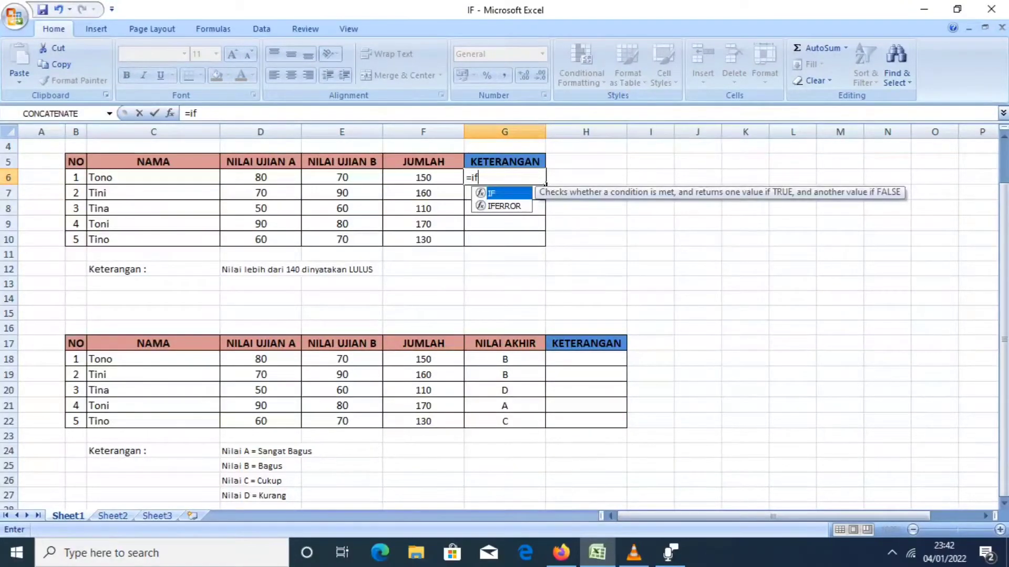
{"action": "type", "text": "("}
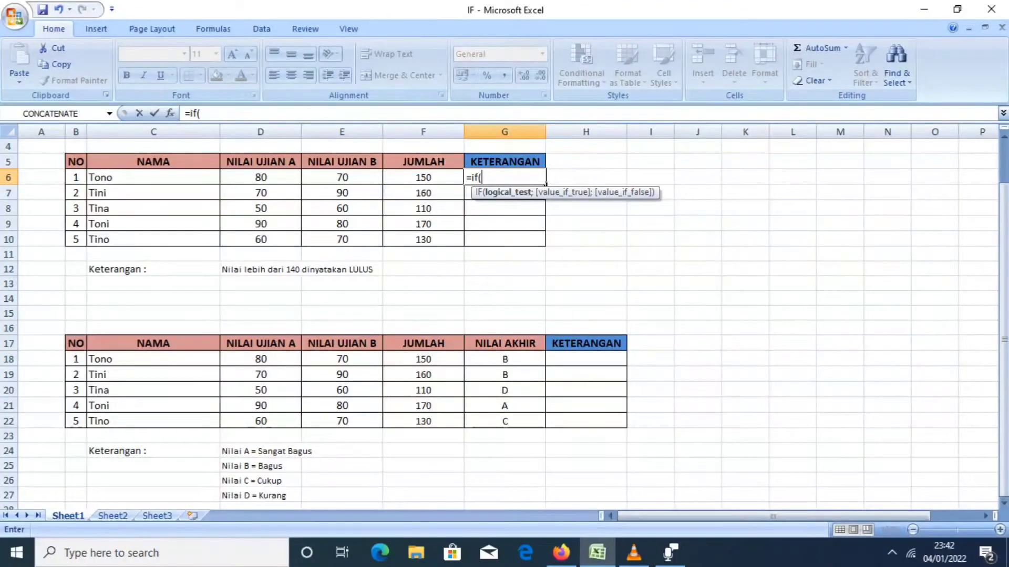
{"action": "left_click", "coordinate": [423, 178]}
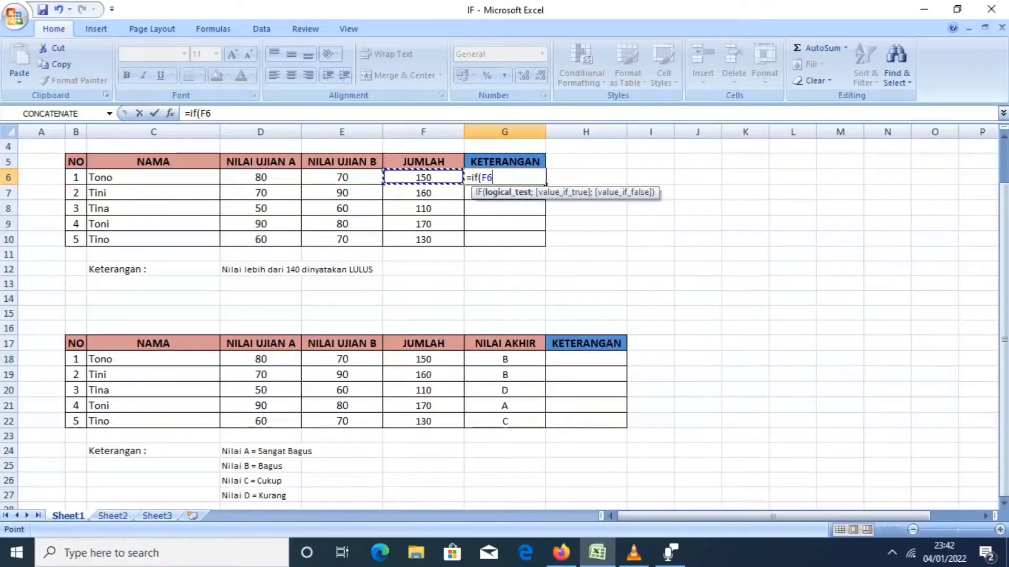
{"action": "type", "text": ">"}
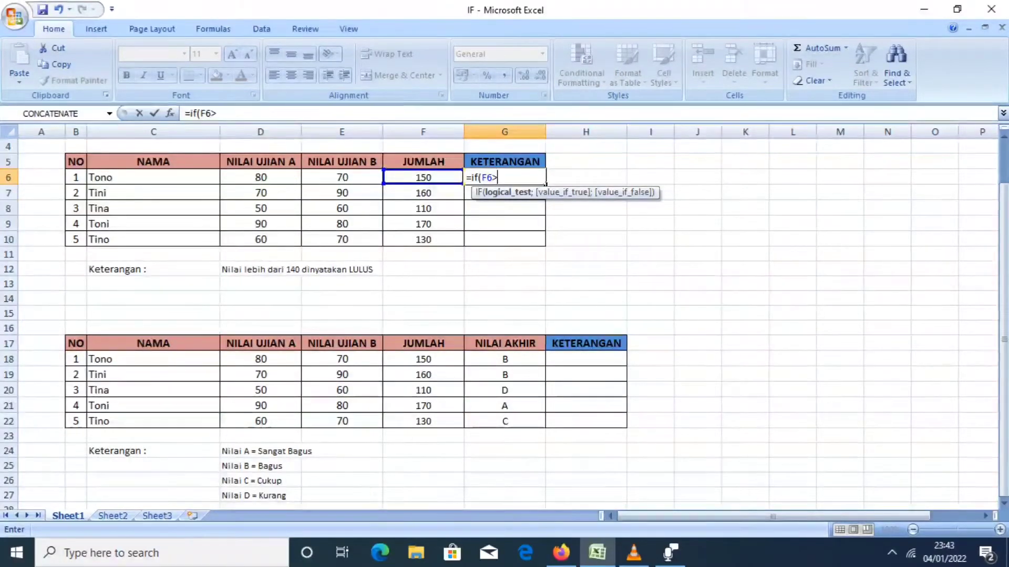
{"action": "type", "text": "140"}
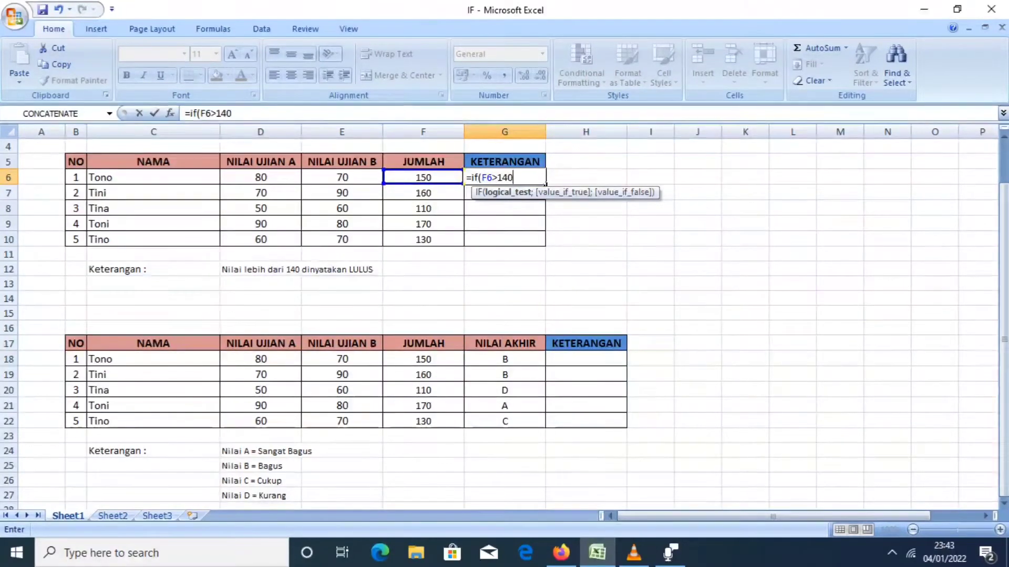
{"action": "type", "text": ";"}
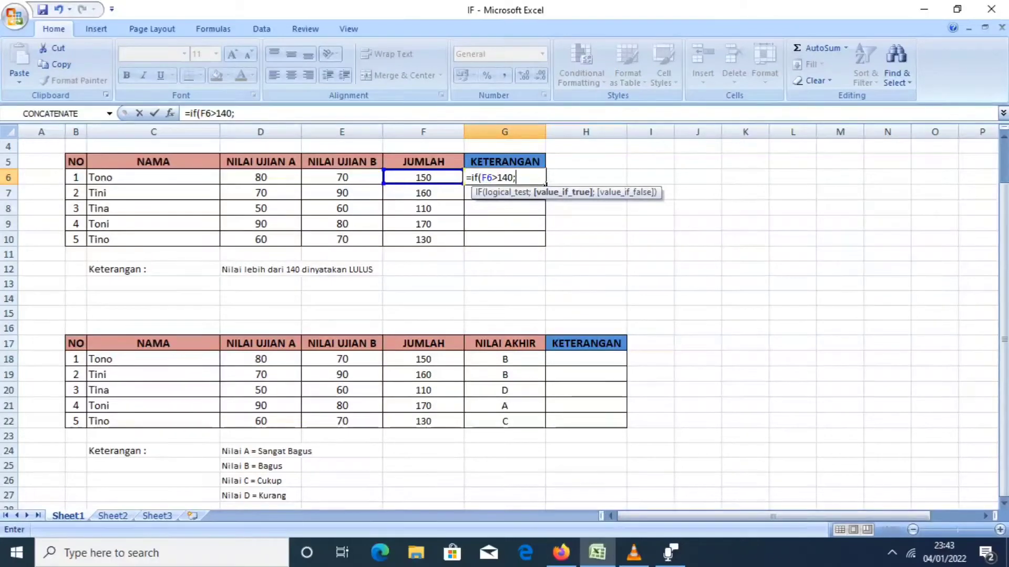
Give the G6 formula "LULUS" as its value if true.
{"action": "type", "text": "\""}
{"action": "type", "text": "LUL"}
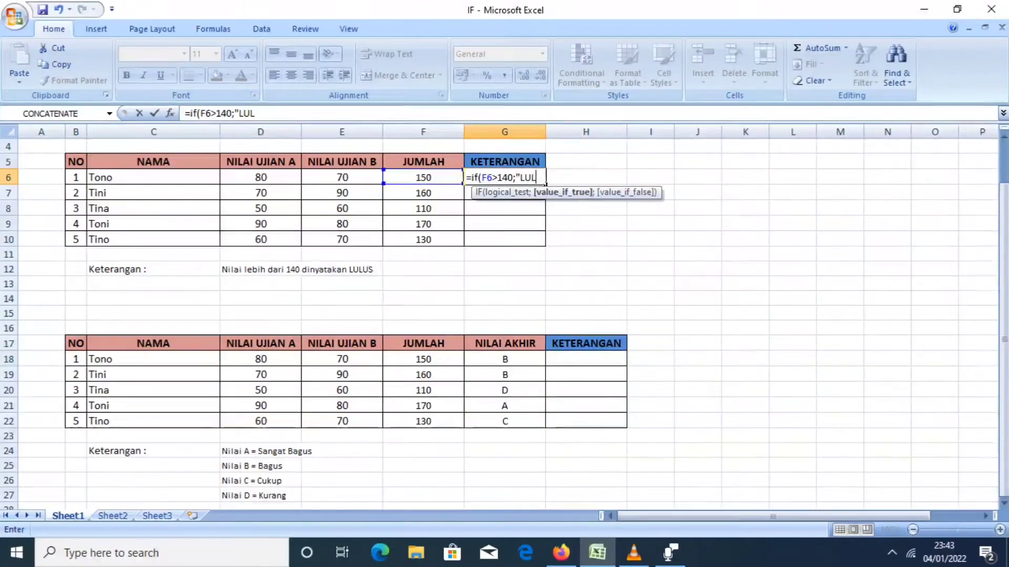
{"action": "type", "text": "US"}
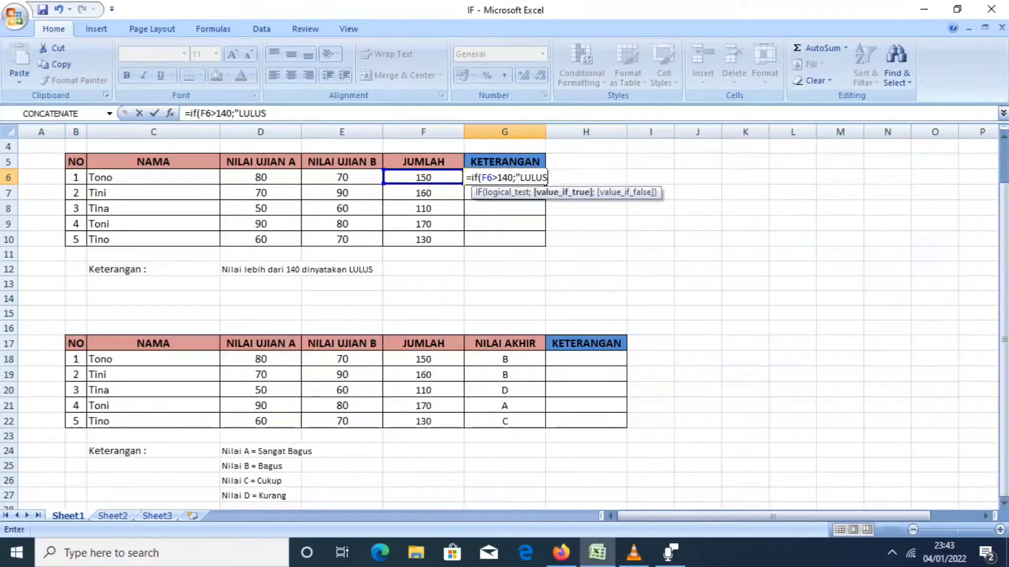
{"action": "type", "text": "\";"}
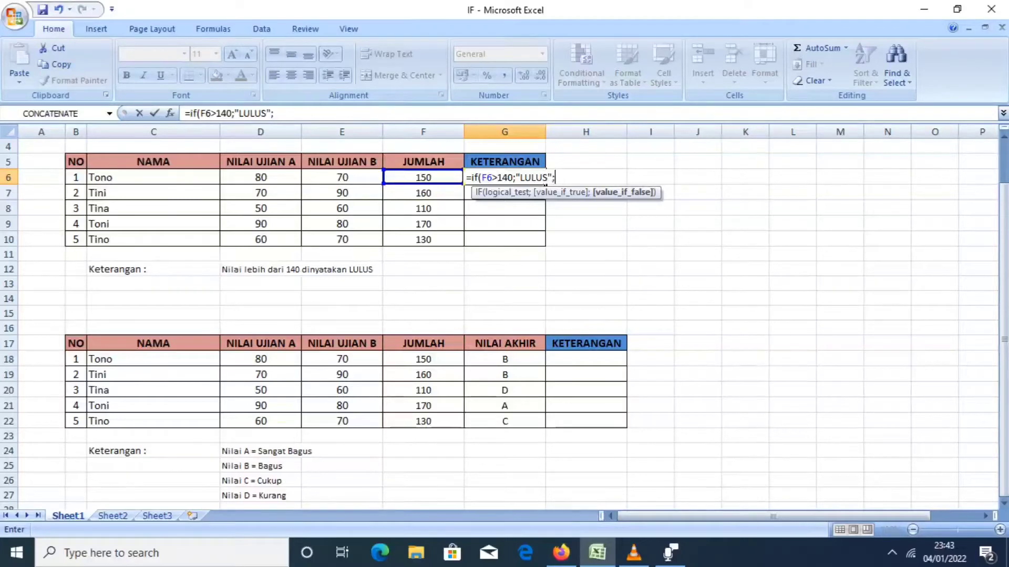
Add "TIDAK LULUS" as the value if false and enter the completed IF formula in G6.
{"action": "type", "text": "\"TIDAK LULUS"}
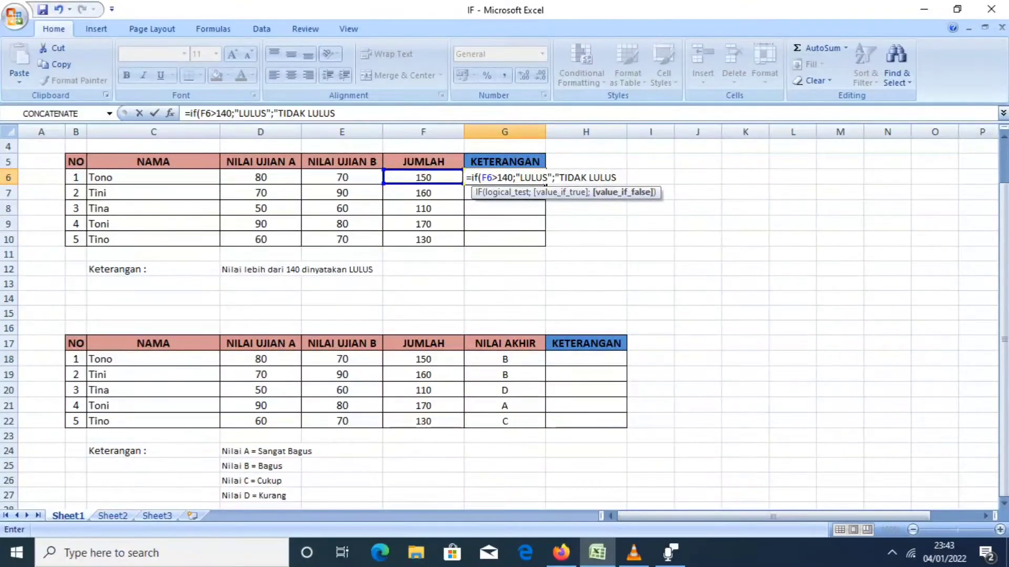
{"action": "type", "text": "\""}
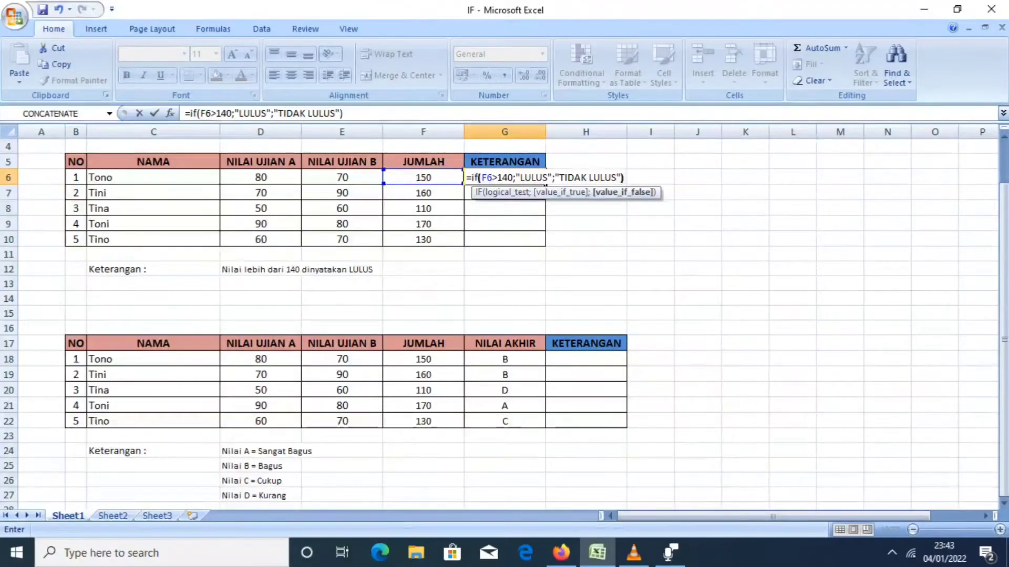
{"action": "type", "text": ")"}
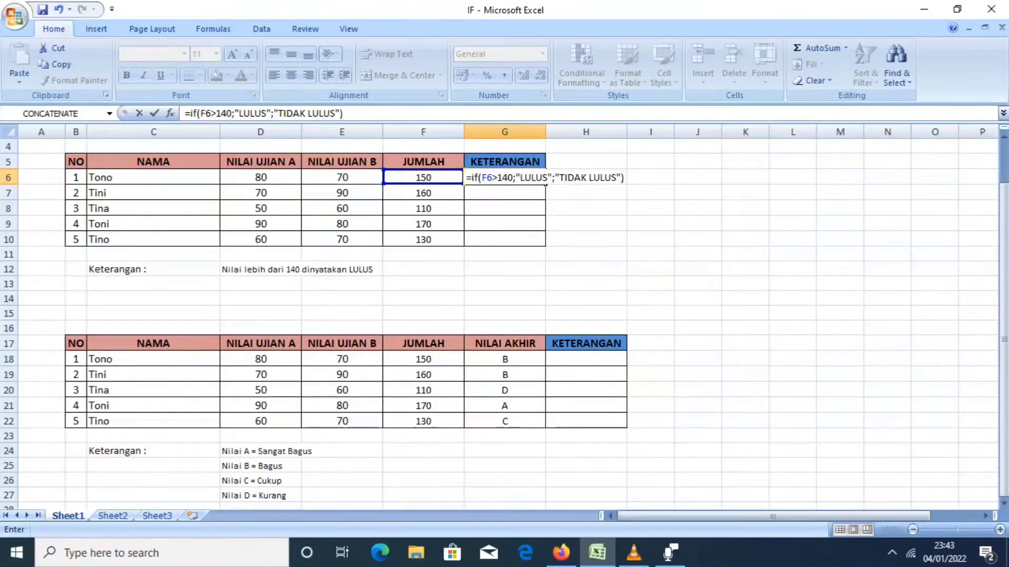
{"action": "key", "text": "Return"}
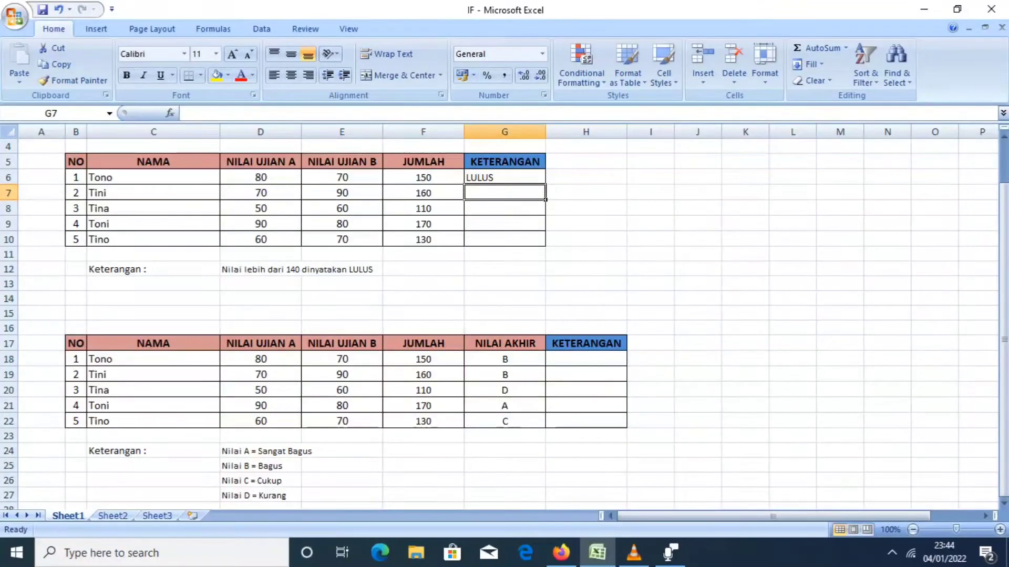
Fill the IF formula from G6 down through G10 in the first table's KETERANGAN column.
{"action": "left_click", "coordinate": [504, 177]}
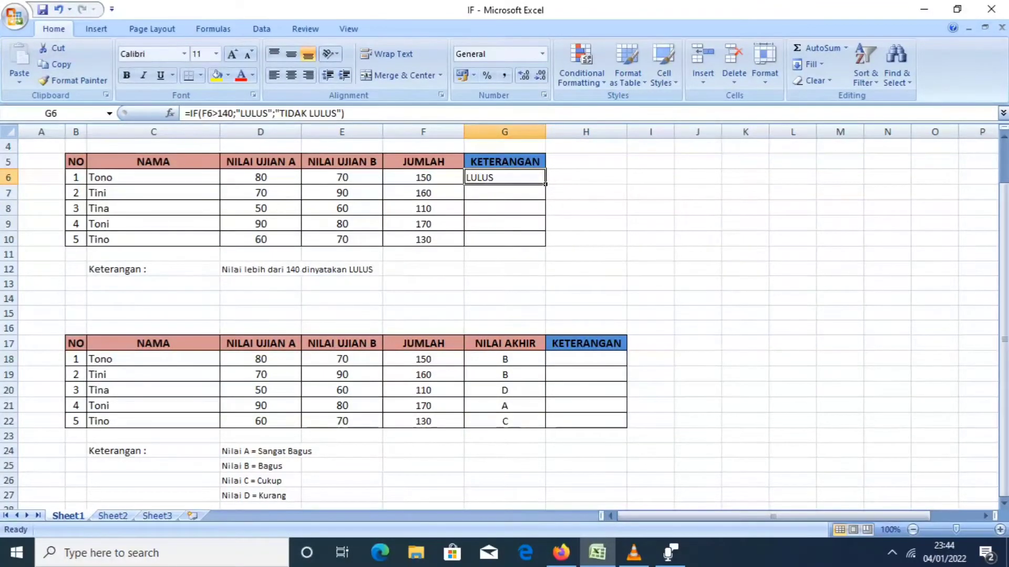
{"action": "left_click_drag", "start_coordinate": [545, 184], "coordinate": [543, 245]}
{"action": "left_click", "coordinate": [585, 177]}
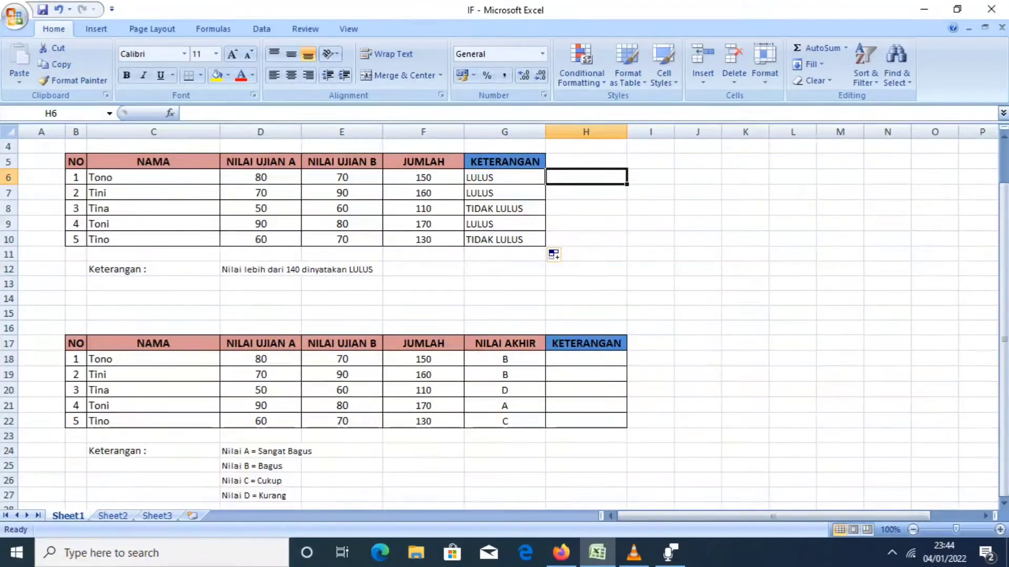
Compare the JUMLAH values in rows 6 and 8 with the KETERANGAN results and check the copied formulas down to G10.
{"action": "left_click", "coordinate": [423, 177]}
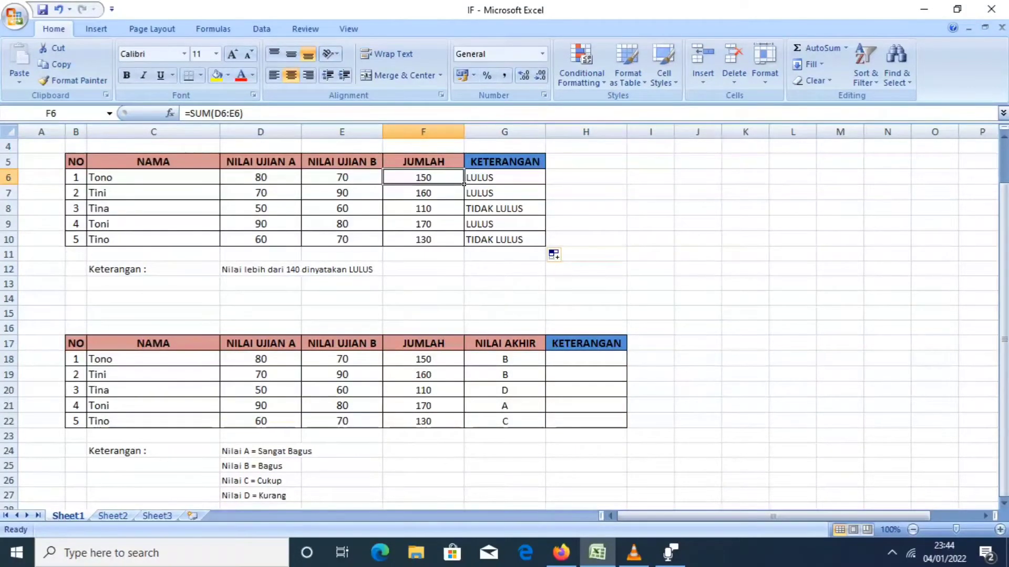
{"action": "left_click", "coordinate": [505, 178]}
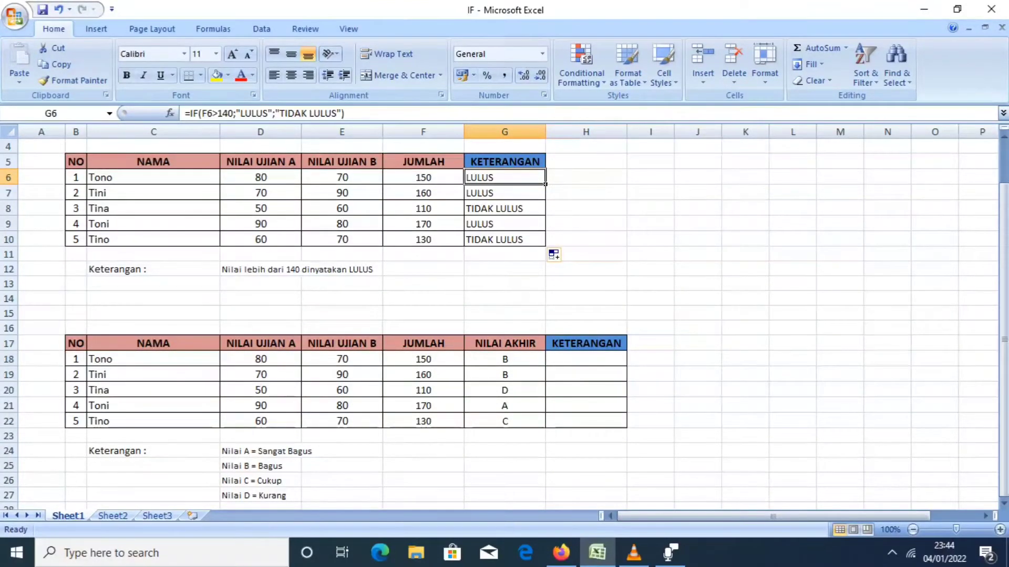
{"action": "left_click", "coordinate": [424, 209]}
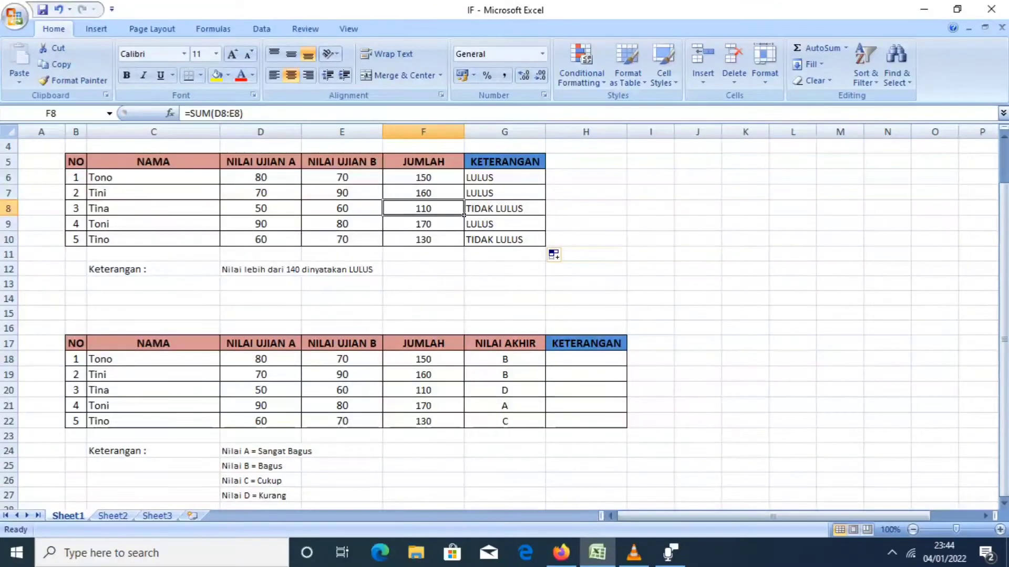
{"action": "left_click", "coordinate": [505, 209]}
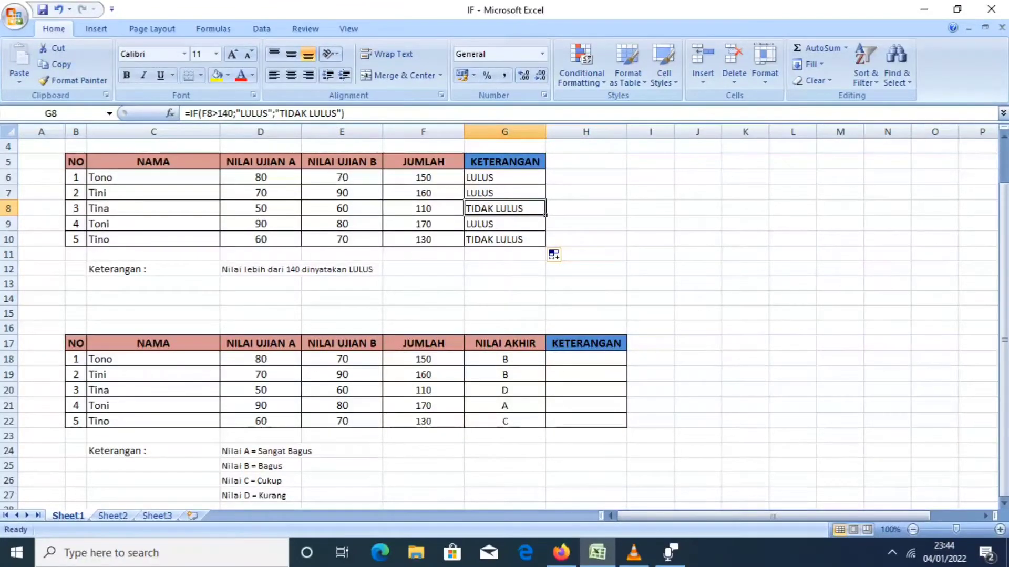
{"action": "left_click_drag", "start_coordinate": [504, 178], "coordinate": [504, 193]}
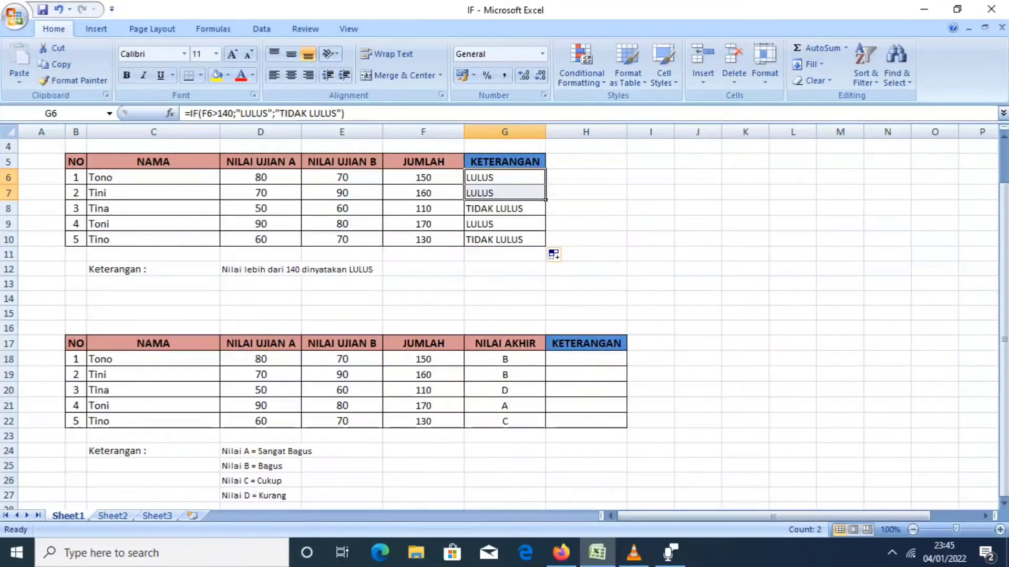
{"action": "left_click", "coordinate": [506, 209]}
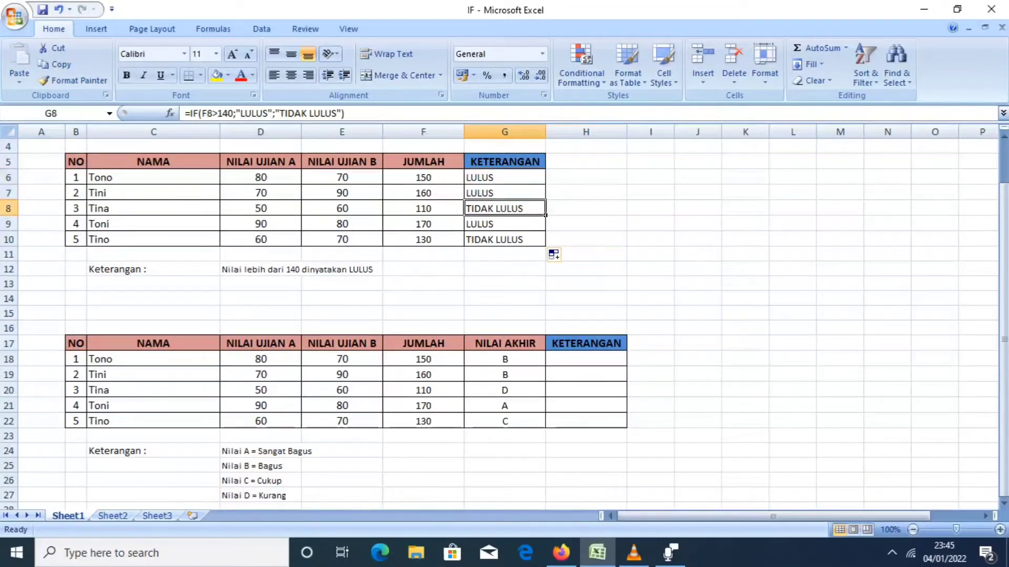
{"action": "left_click", "coordinate": [508, 240]}
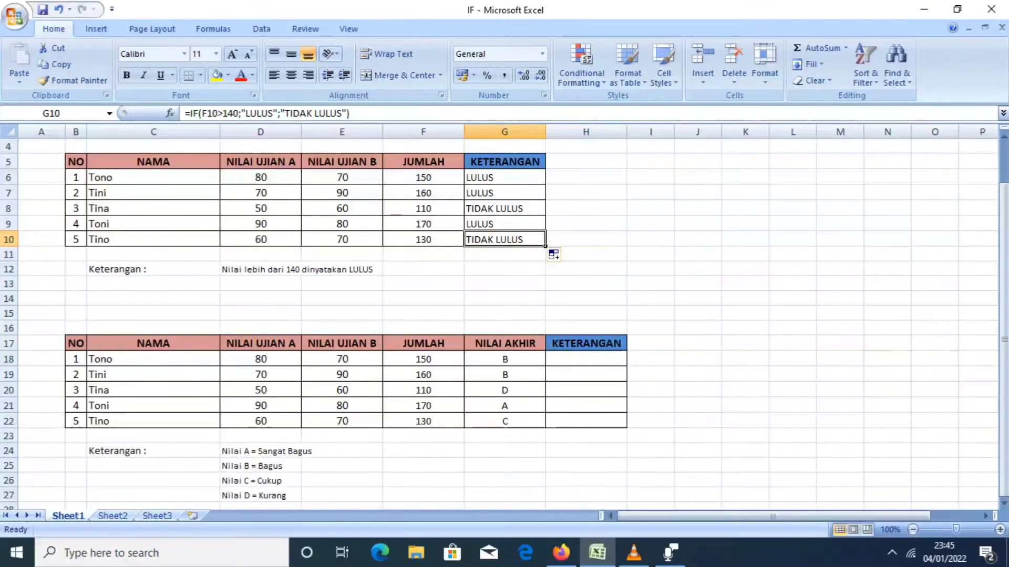
Start an IF formula in H18 of the second table that tests whether G18 equals "A".
{"action": "left_click", "coordinate": [586, 360]}
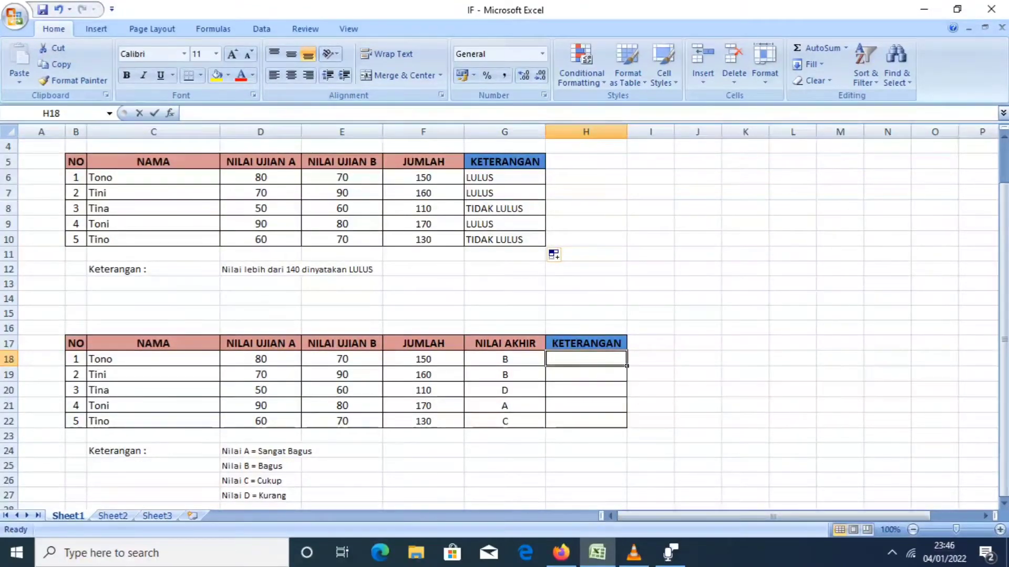
{"action": "type", "text": "=IF"}
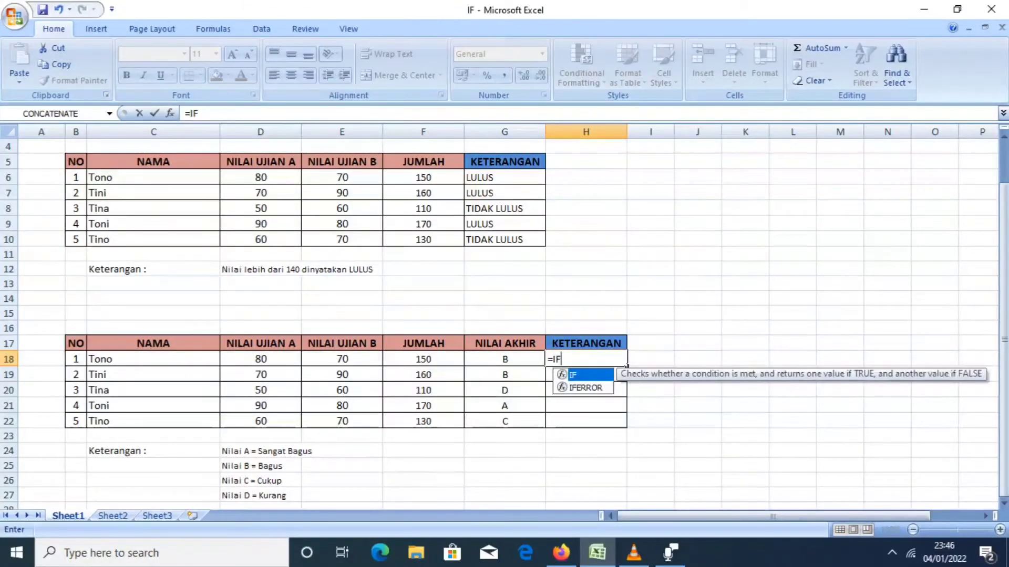
{"action": "type", "text": "("}
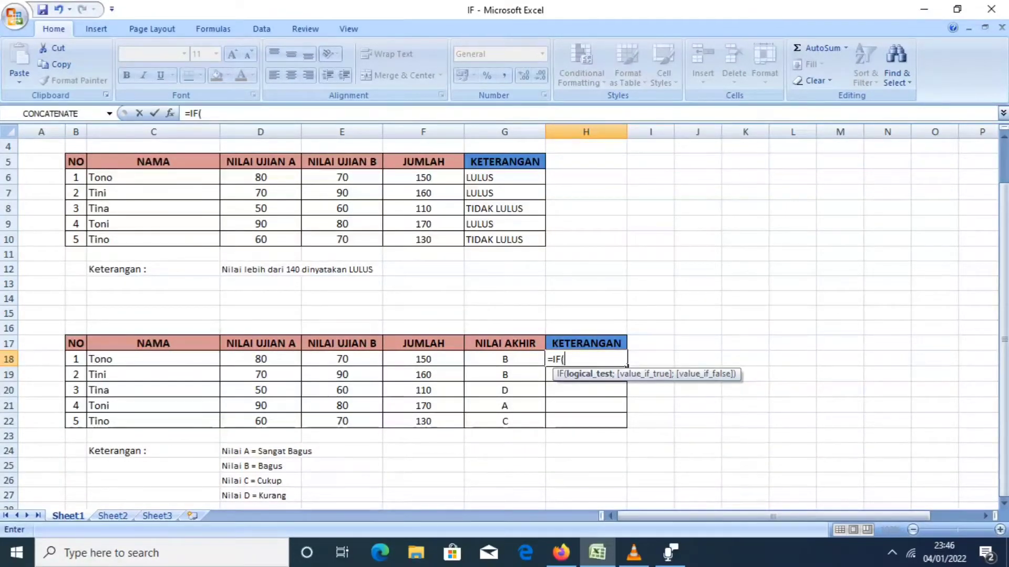
{"action": "key", "text": "Left"}
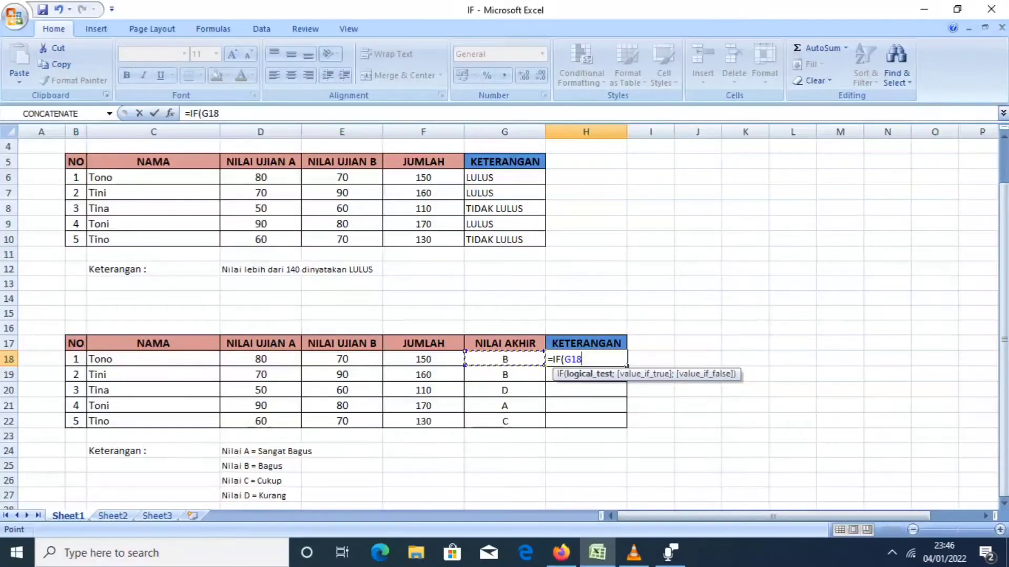
{"action": "type", "text": "=\""}
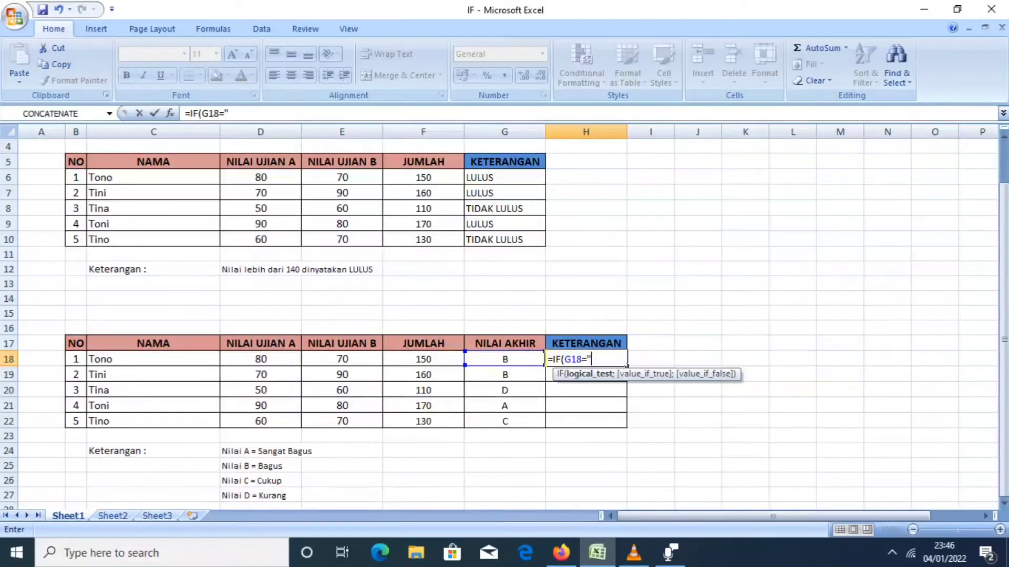
{"action": "type", "text": "A\";"}
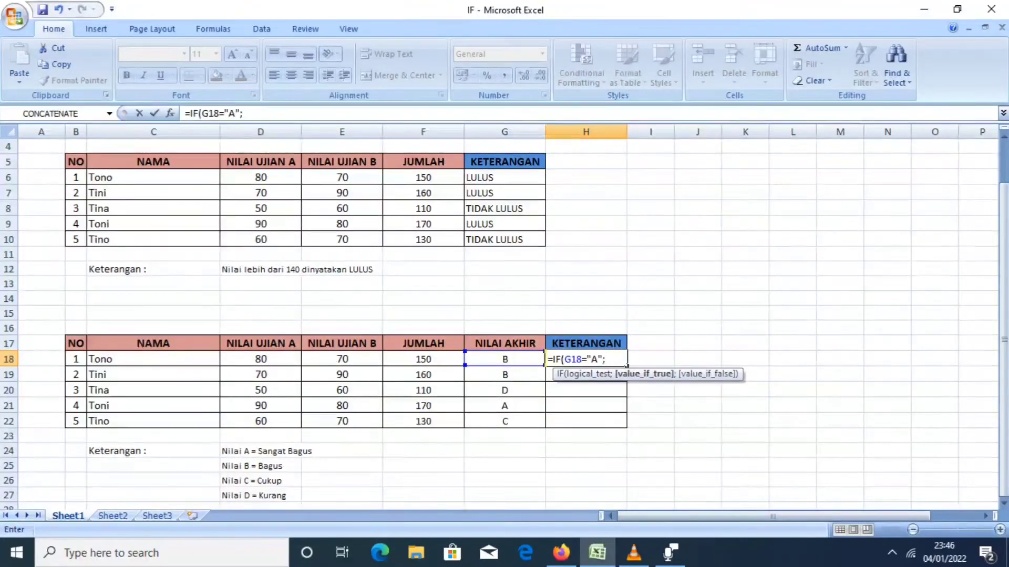
{"action": "type", "text": "\"SANGAT BAGU"}
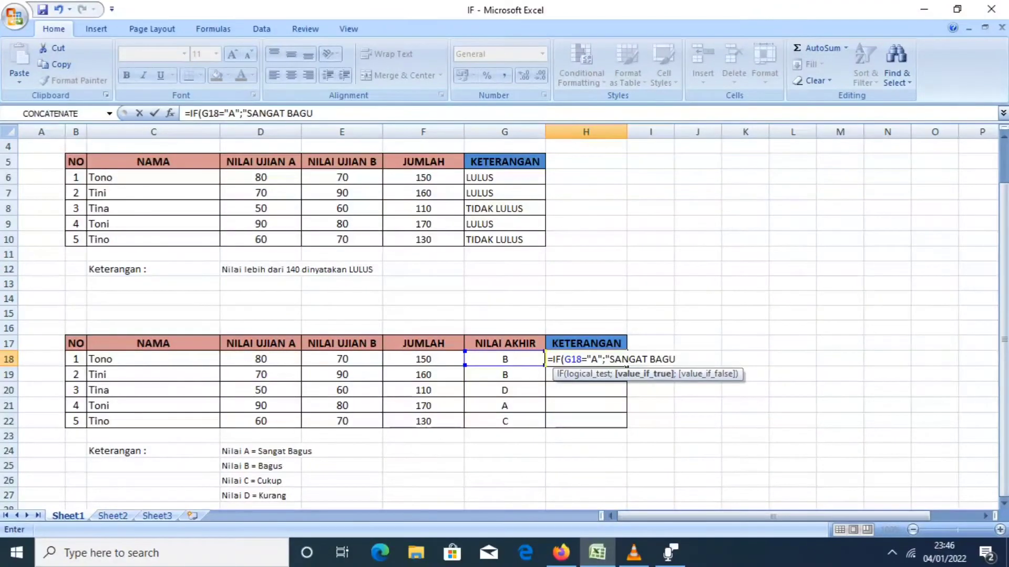
{"action": "type", "text": "S\";"}
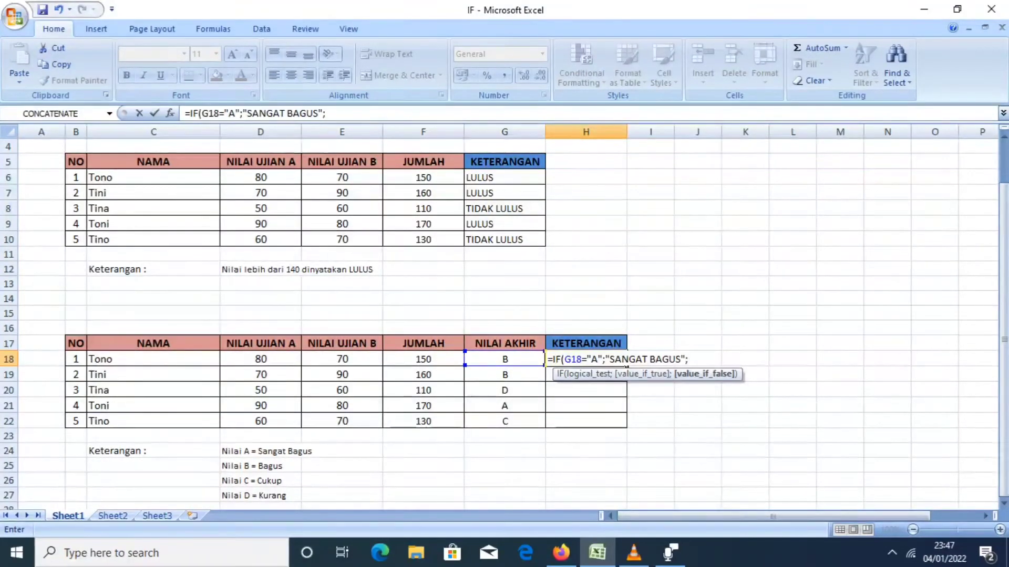
{"action": "type", "text": "IF"}
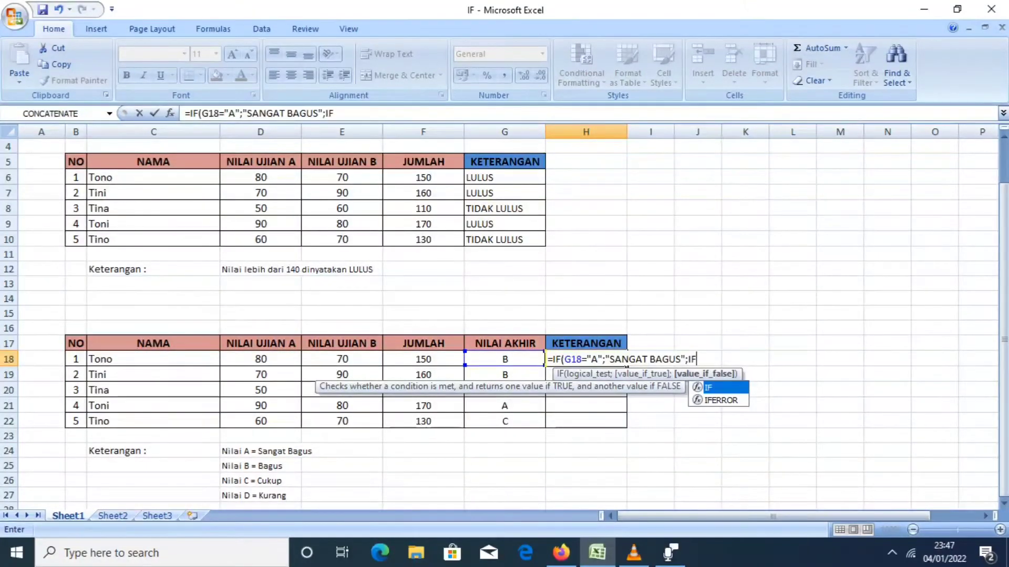
{"action": "type", "text": "("}
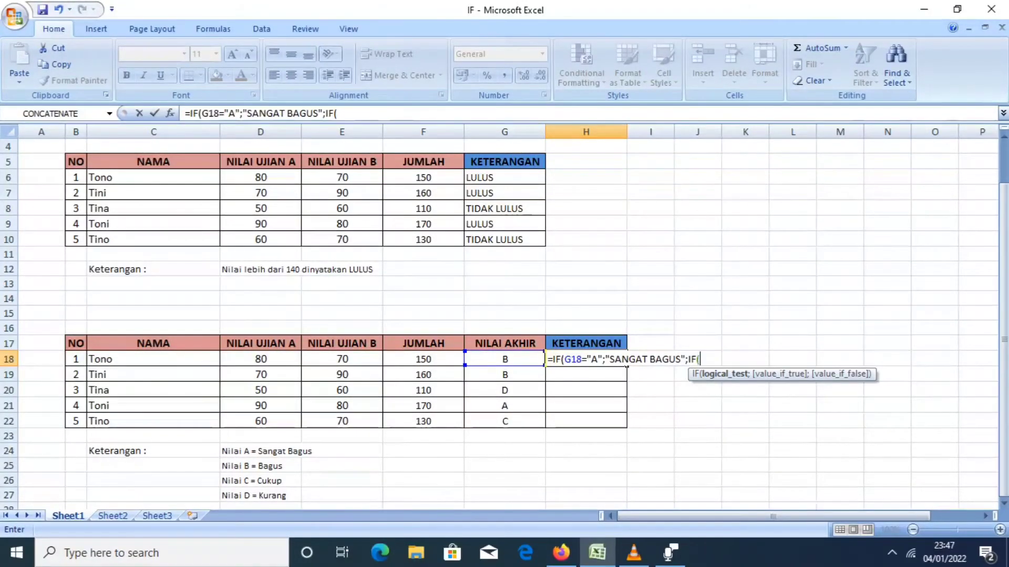
Nest a second IF as the value if false in H18's formula, testing whether G18 equals "B".
{"action": "left_click", "coordinate": [505, 359]}
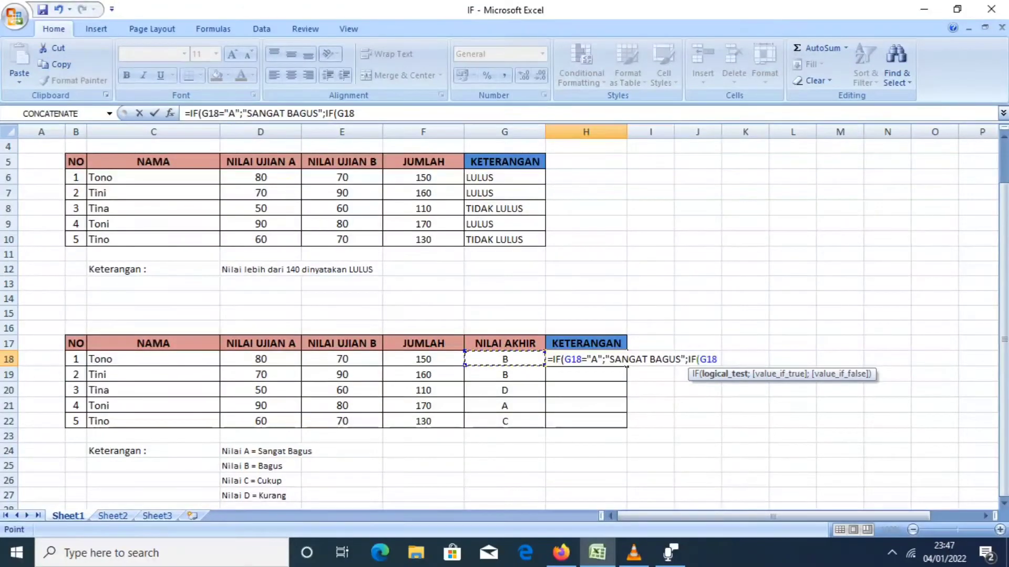
{"action": "type", "text": "="}
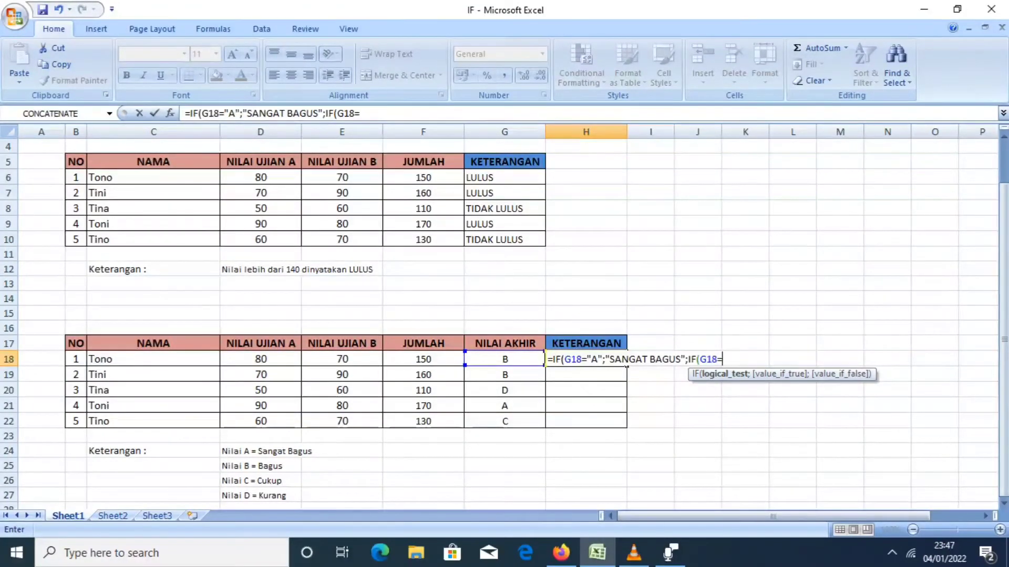
{"action": "type", "text": "\"B\";"}
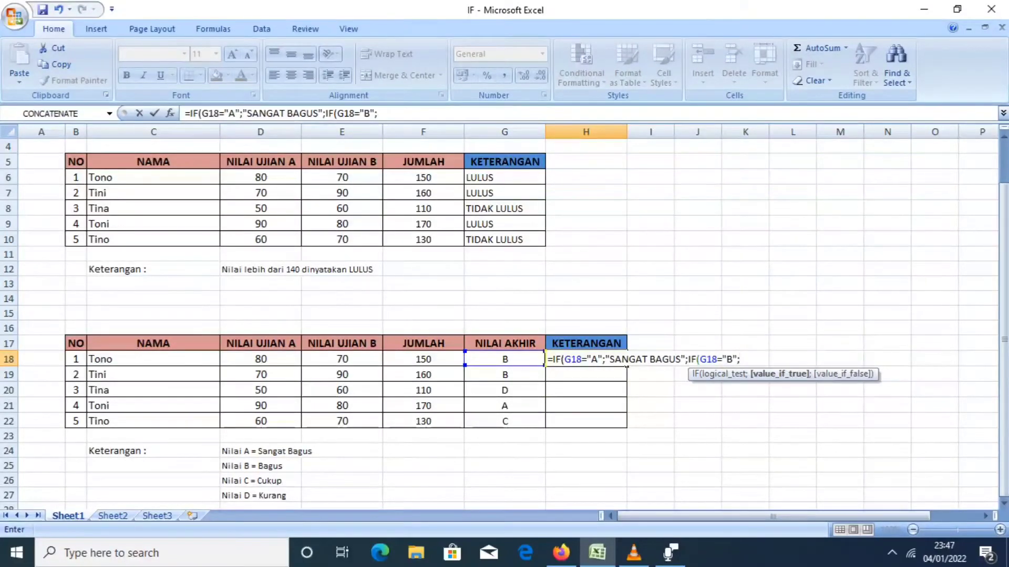
{"action": "type", "text": "\"BAGUS"}
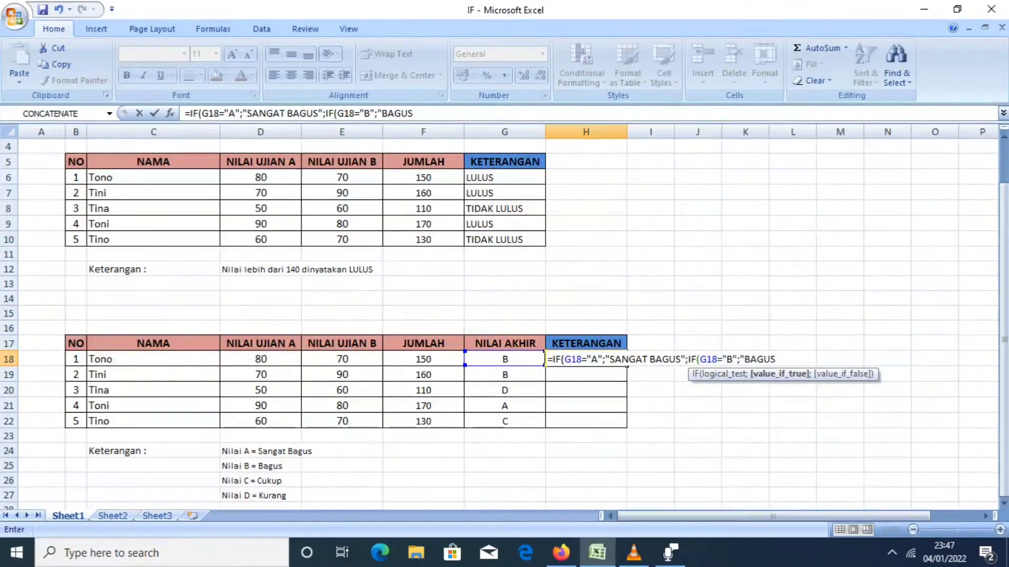
{"action": "type", "text": "\""}
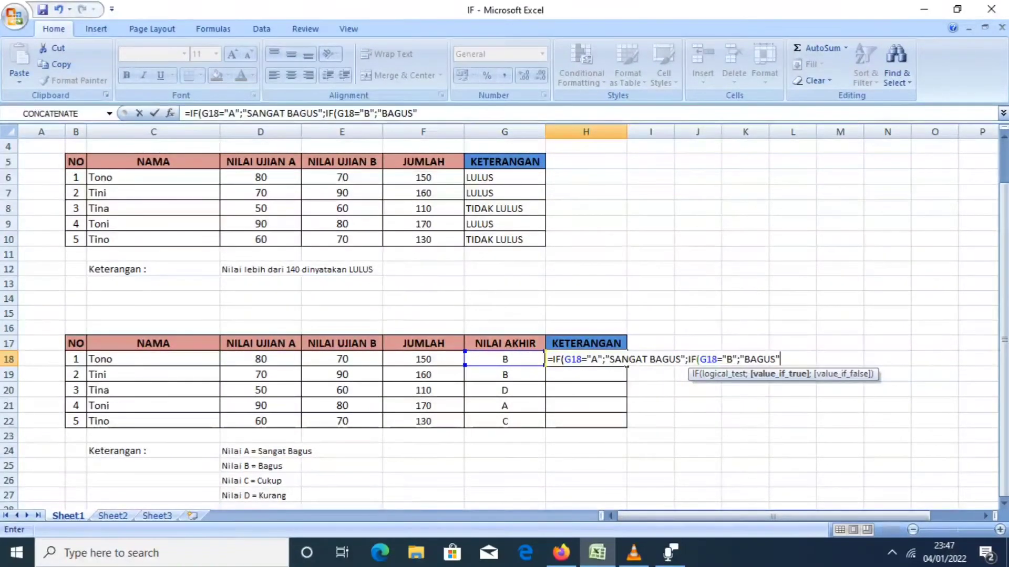
Give the second IF in H18 the value "BAGUS" if true.
{"action": "type", "text": ";"}
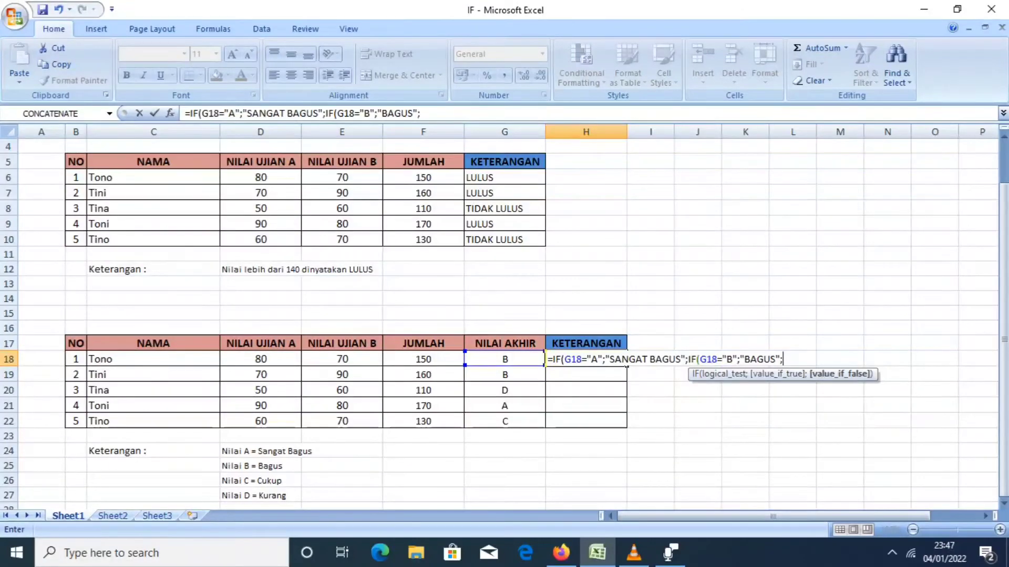
{"action": "type", "text": "IF"}
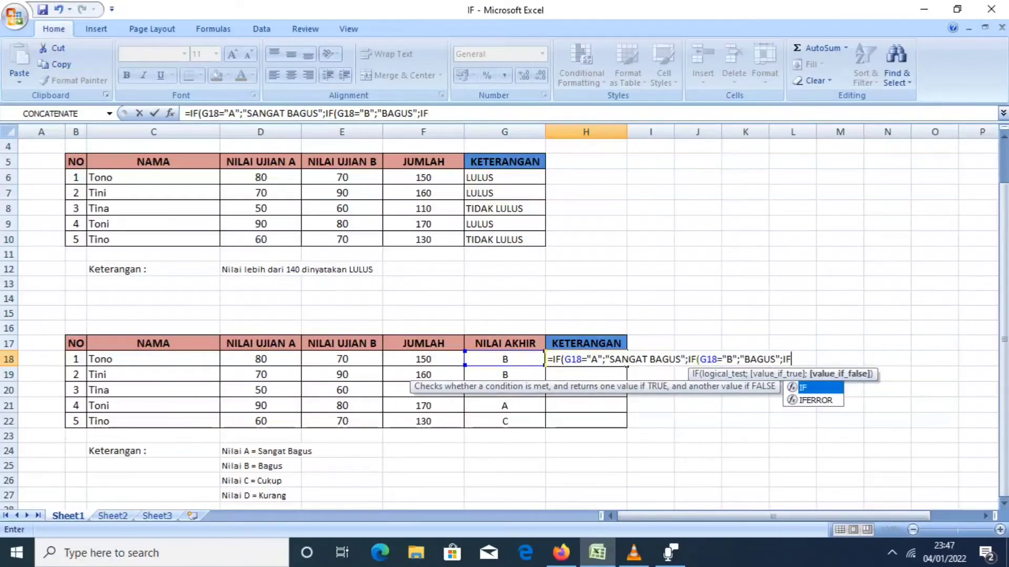
{"action": "type", "text": "("}
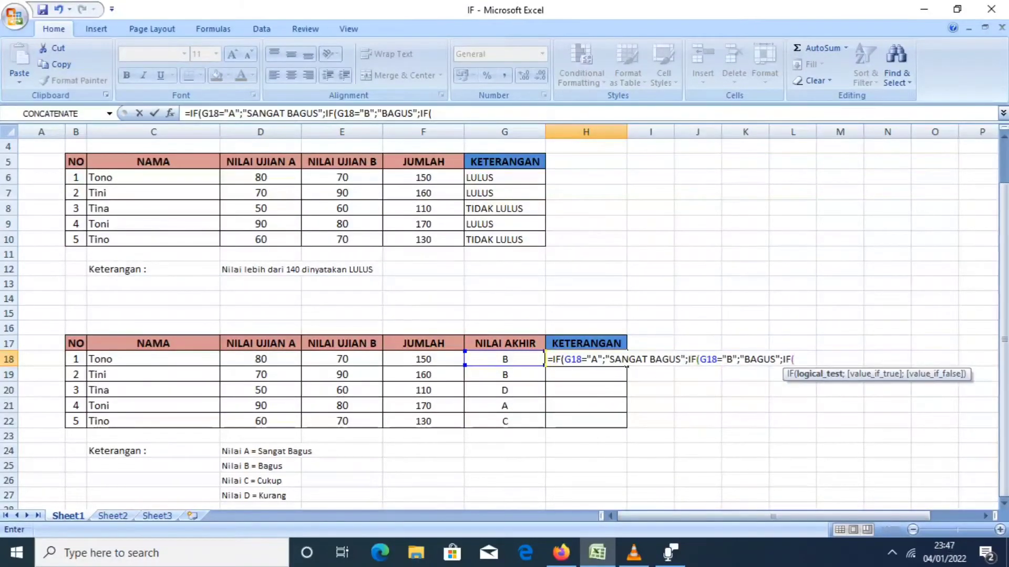
Nest a third IF as the second IF's value if false in H18, testing whether G18 equals "C".
{"action": "key", "text": "Left"}
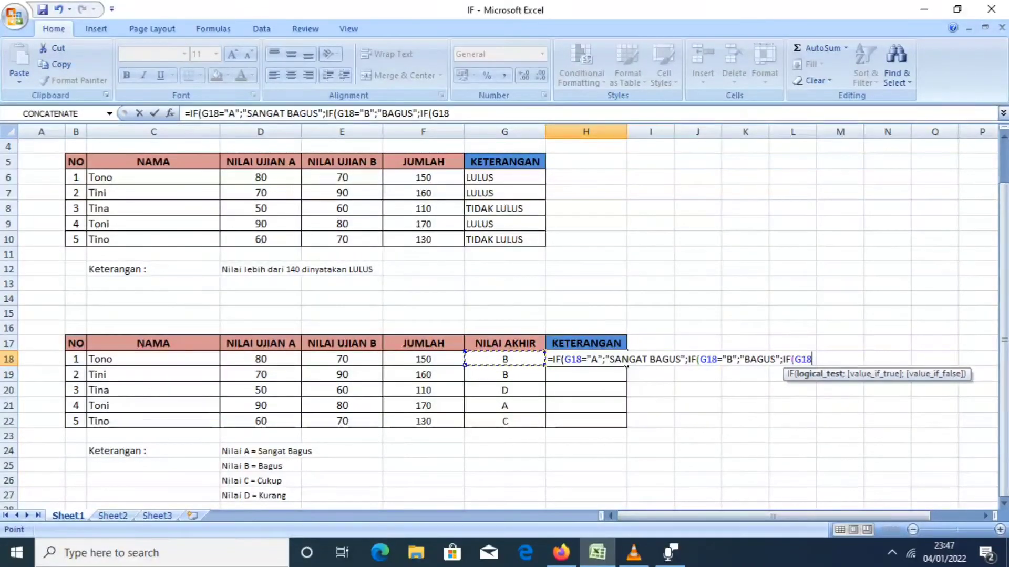
{"action": "type", "text": "=\"C"}
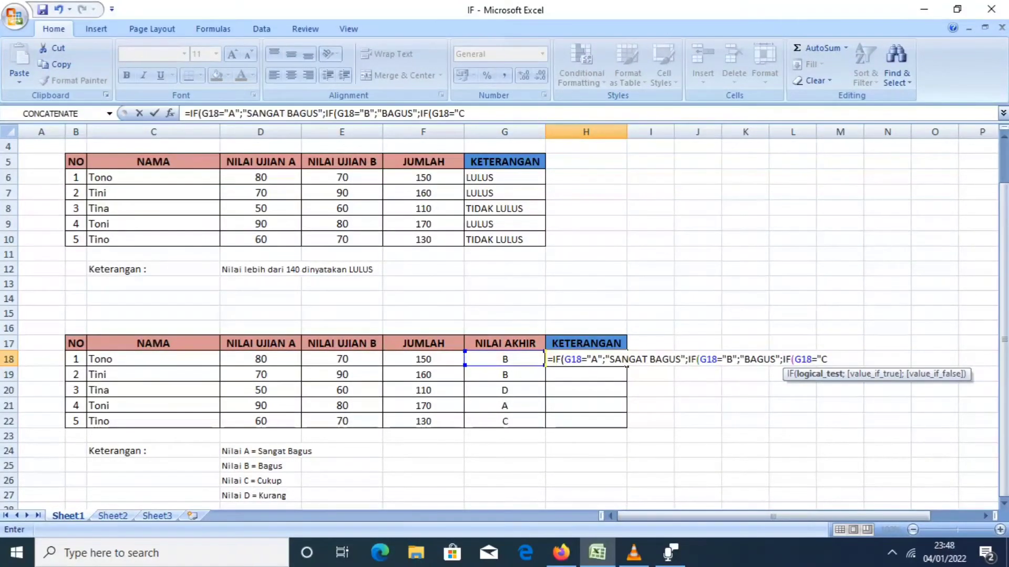
{"action": "type", "text": "\""}
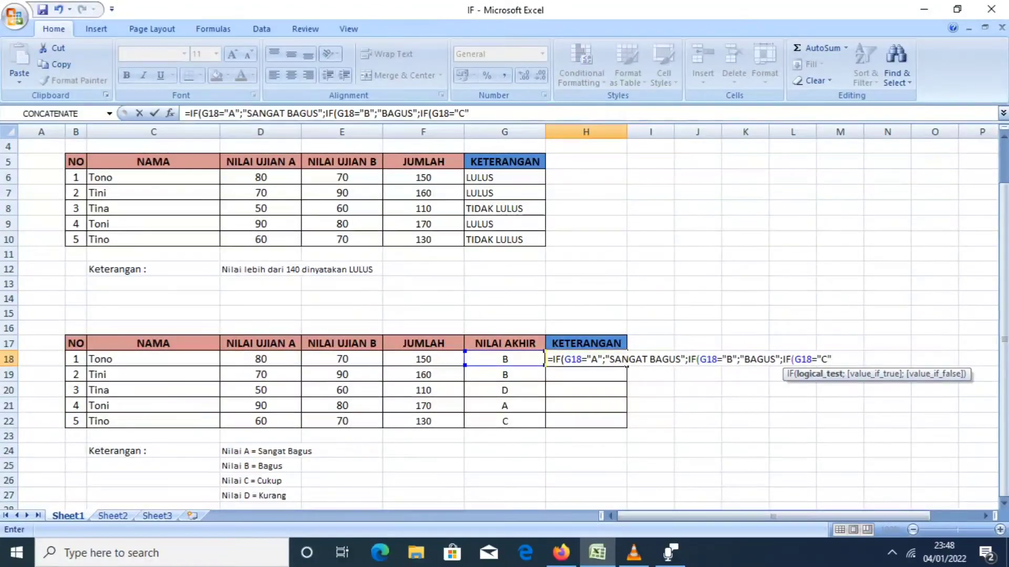
{"action": "type", "text": ";"}
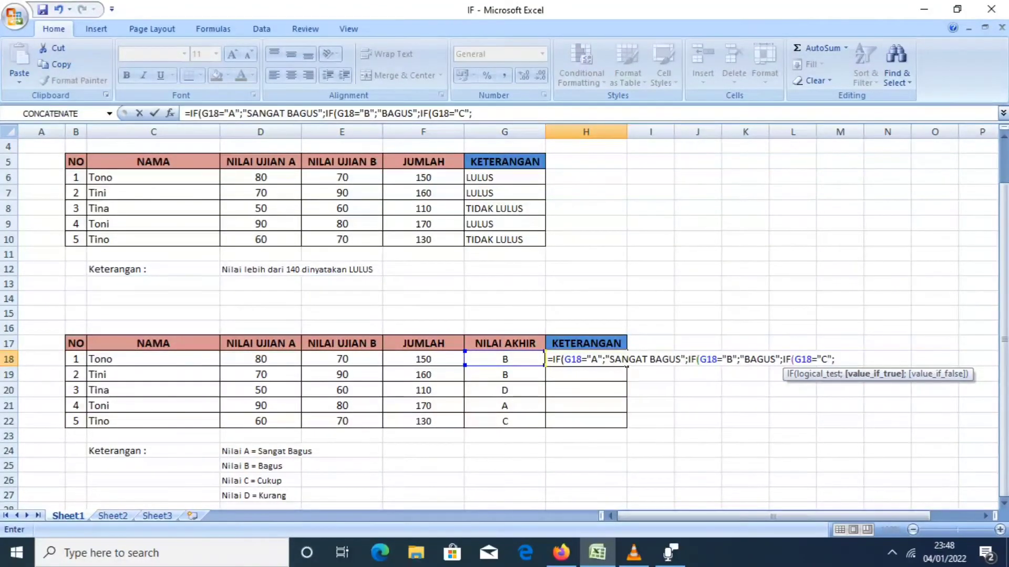
{"action": "type", "text": "\"CUKUP"}
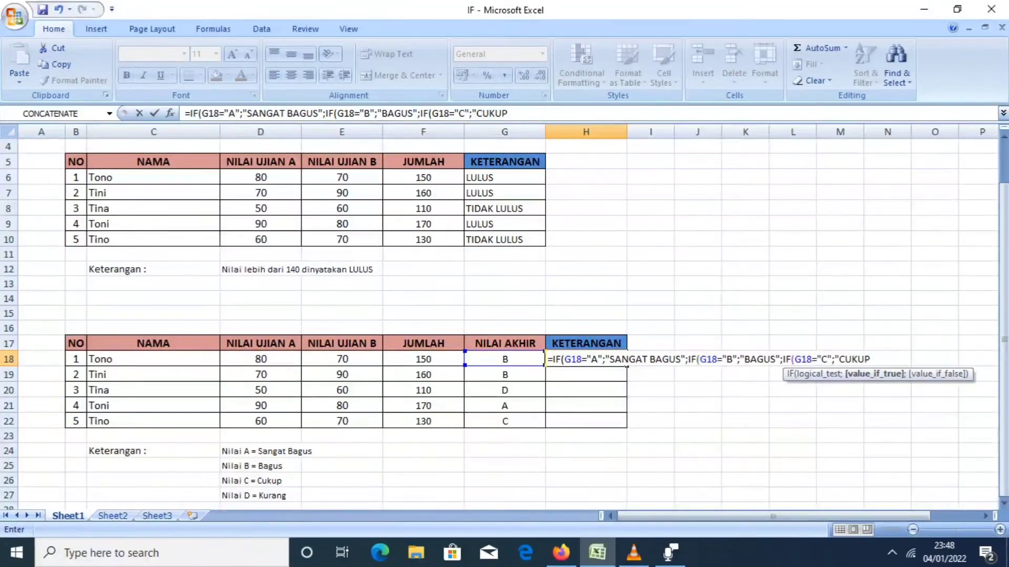
{"action": "type", "text": "\""}
Set "KURANG" as the final value if false, close all three nested IFs and enter the formula in H18.
{"action": "type", "text": ";"}
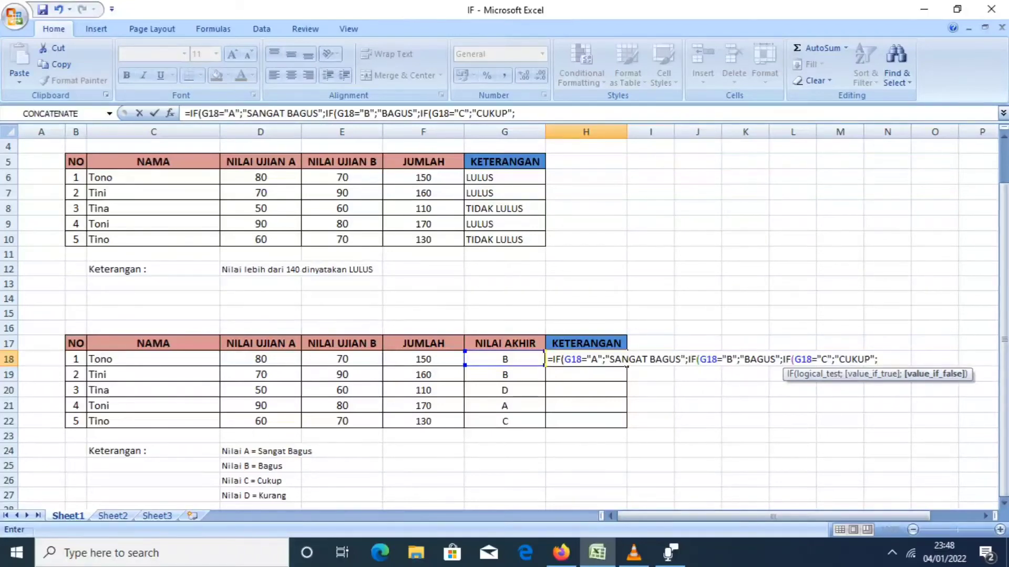
{"action": "type", "text": "\"KURANG"}
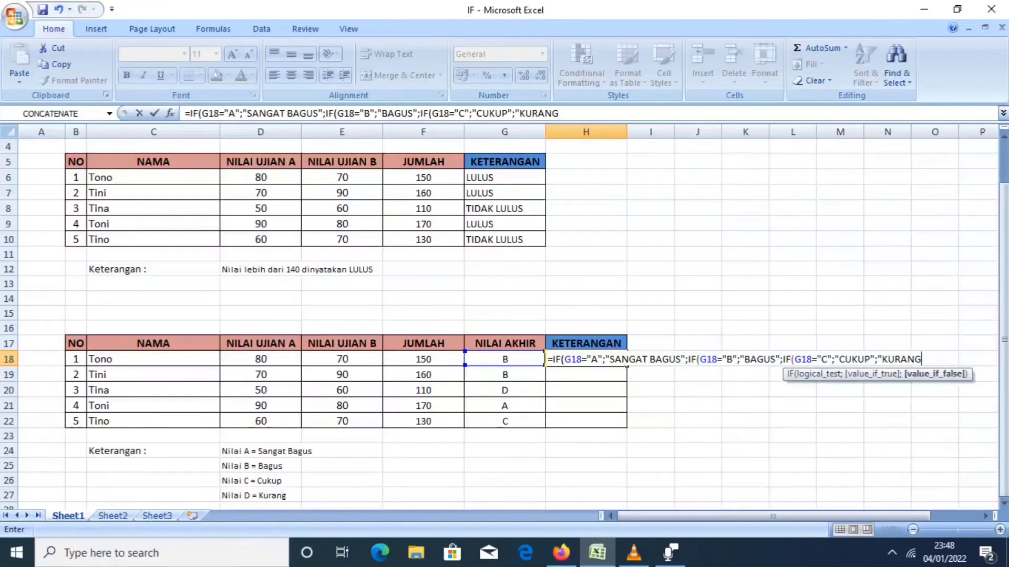
{"action": "type", "text": "\")"}
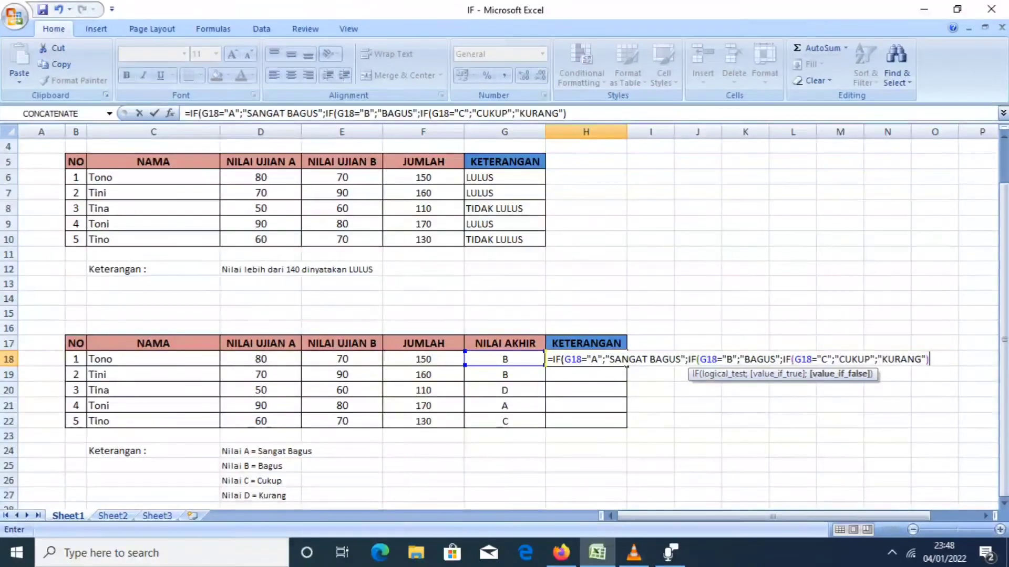
{"action": "type", "text": "))"}
{"action": "key", "text": "Return"}
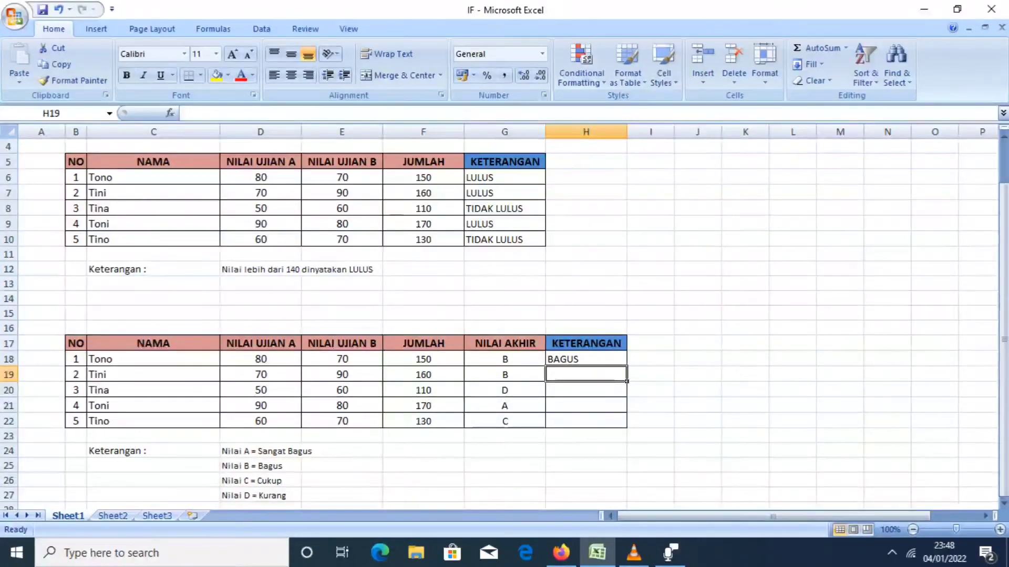
Fill the nested IF formula from H18 down through H22 in the second table's KETERANGAN column.
{"action": "left_click", "coordinate": [585, 359]}
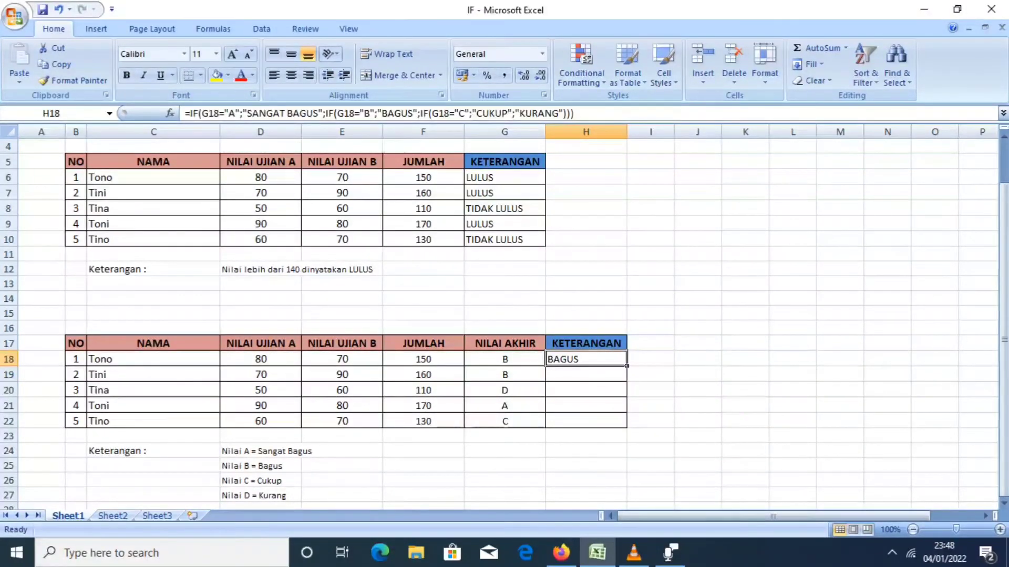
{"action": "left_click_drag", "start_coordinate": [627, 366], "coordinate": [626, 426]}
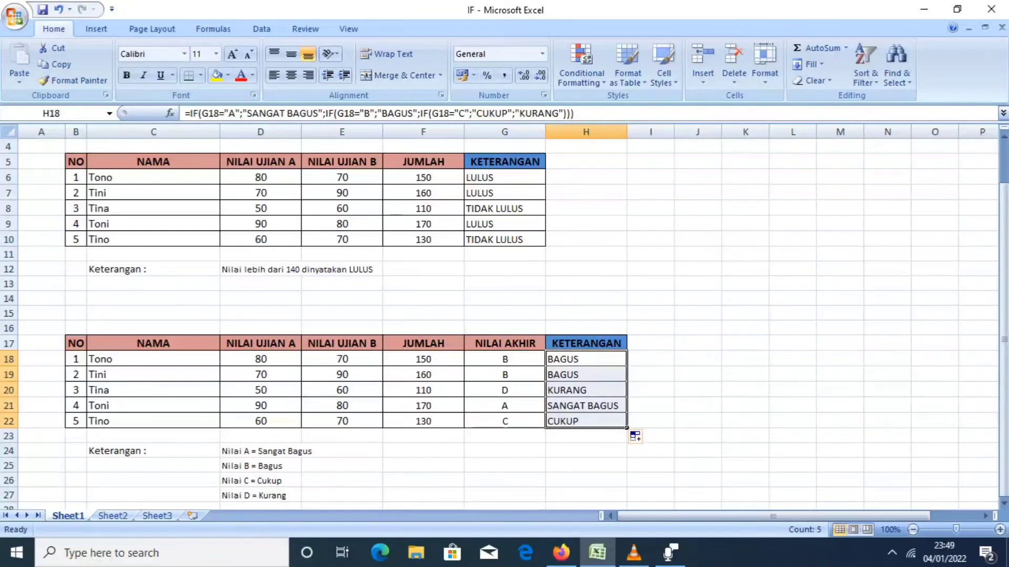
{"action": "left_click", "coordinate": [650, 359]}
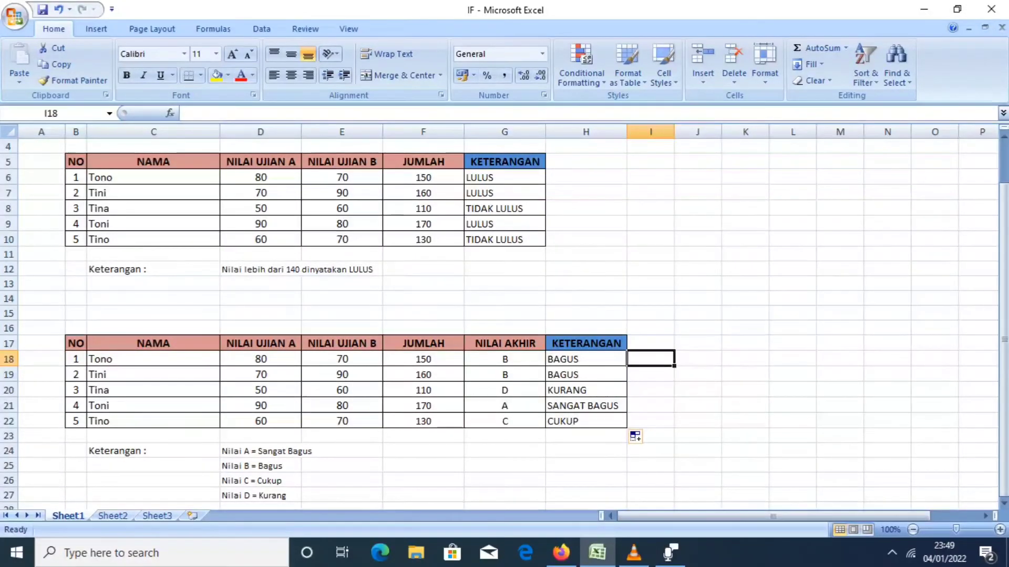
Compare the NILAI AKHIR grades and KETERANGAN results in rows 18, 20, 21 and 22 with the grade legend in D24:D27.
{"action": "left_click", "coordinate": [504, 359]}
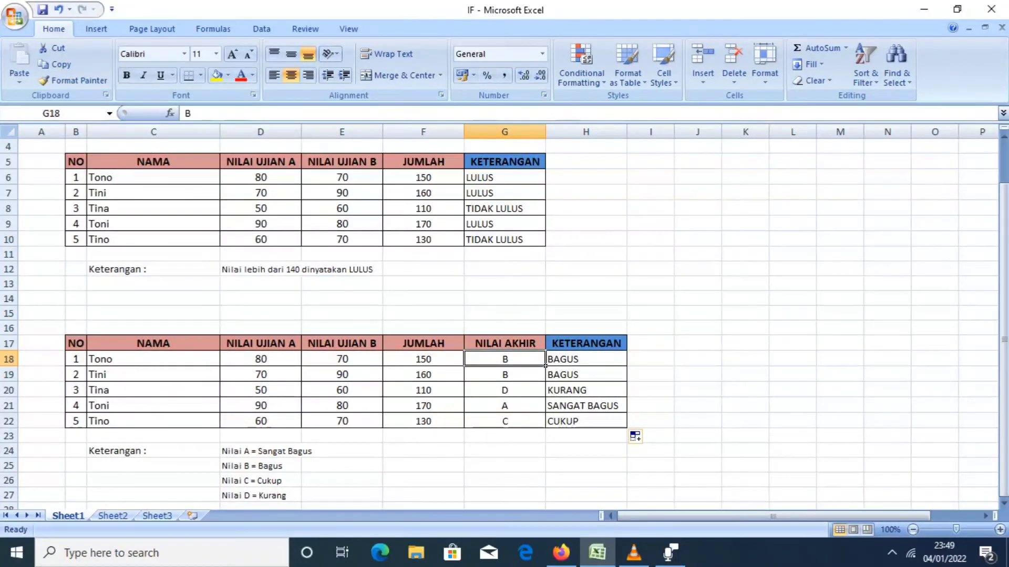
{"action": "left_click", "coordinate": [586, 360]}
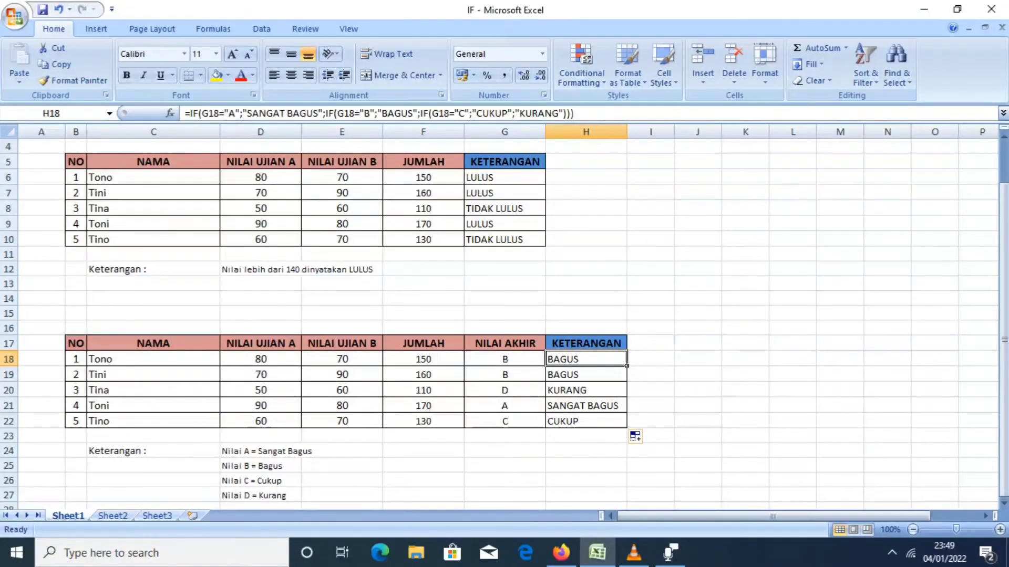
{"action": "left_click", "coordinate": [260, 466]}
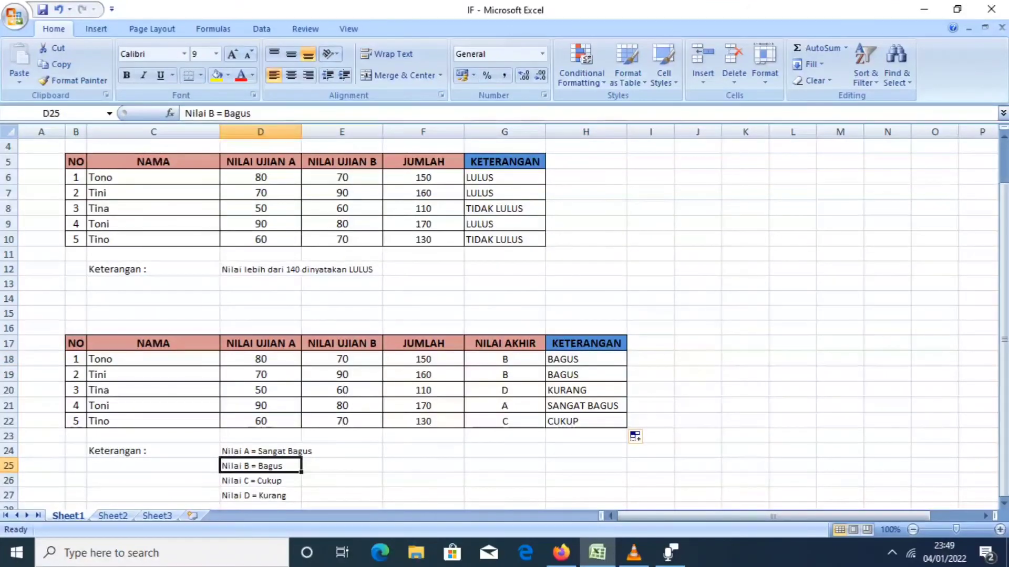
{"action": "left_click", "coordinate": [342, 466]}
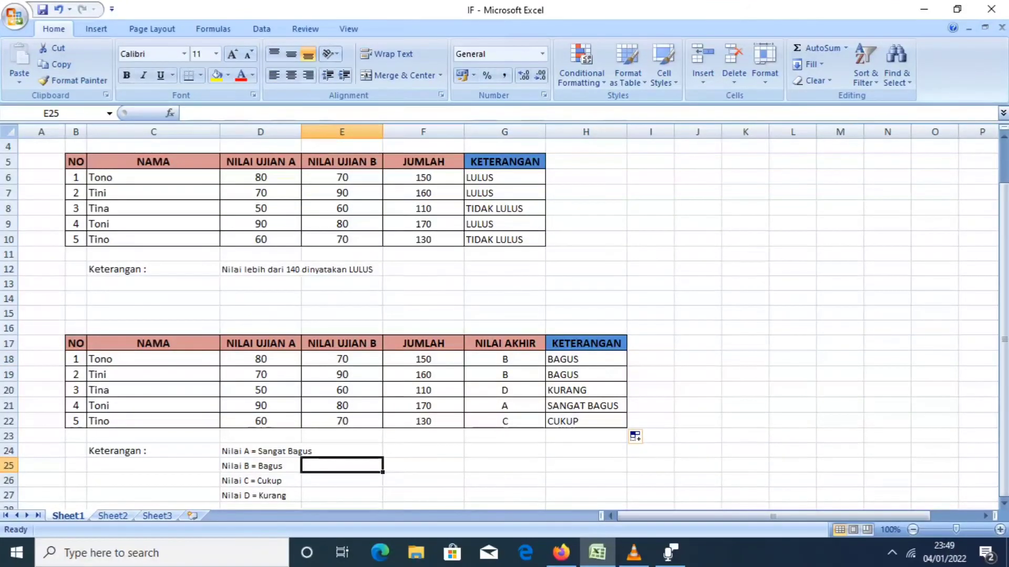
{"action": "left_click", "coordinate": [543, 394]}
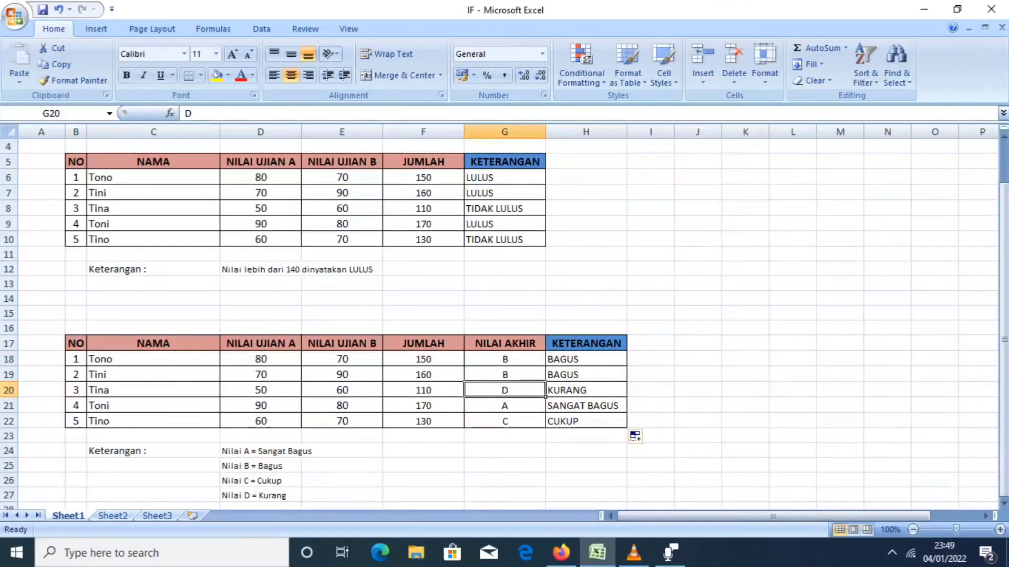
{"action": "left_click", "coordinate": [260, 495]}
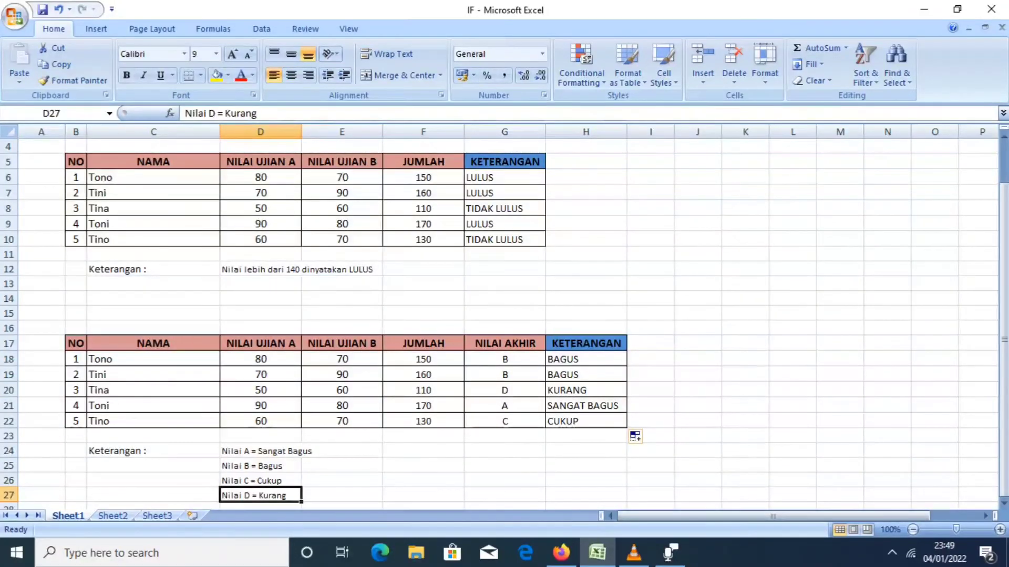
{"action": "left_click", "coordinate": [586, 390]}
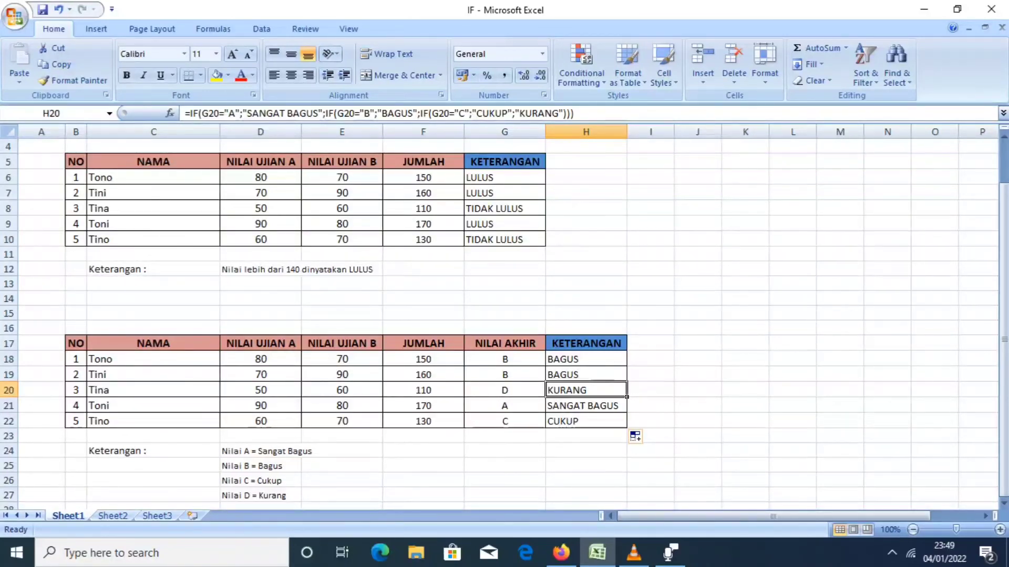
{"action": "left_click", "coordinate": [544, 411]}
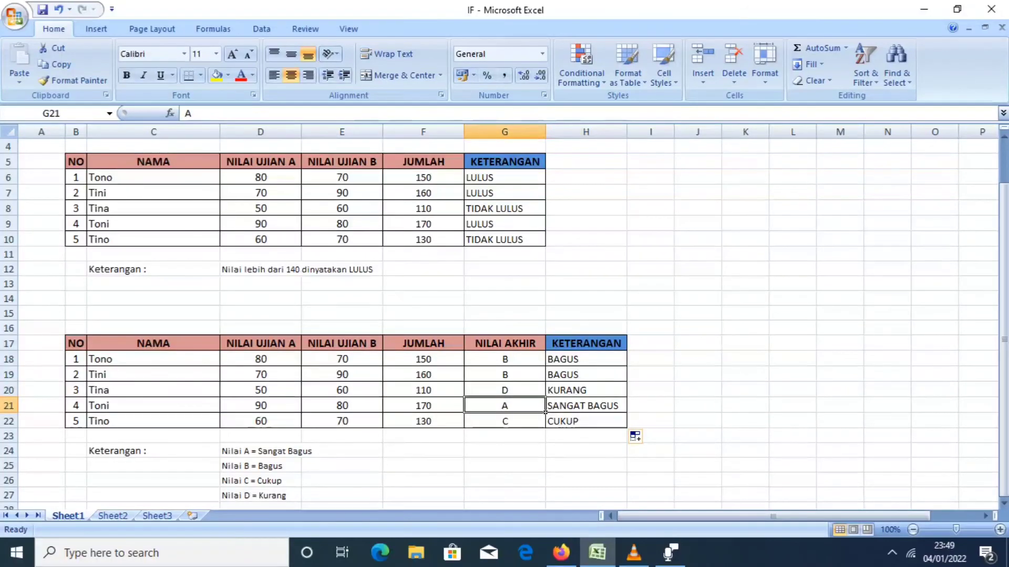
{"action": "left_click", "coordinate": [298, 453]}
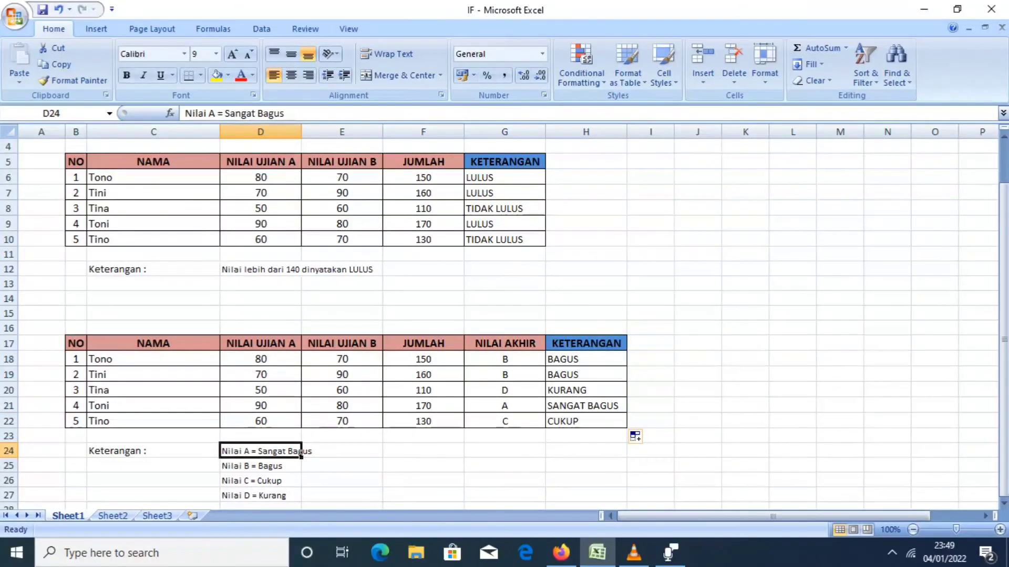
{"action": "left_click", "coordinate": [624, 410]}
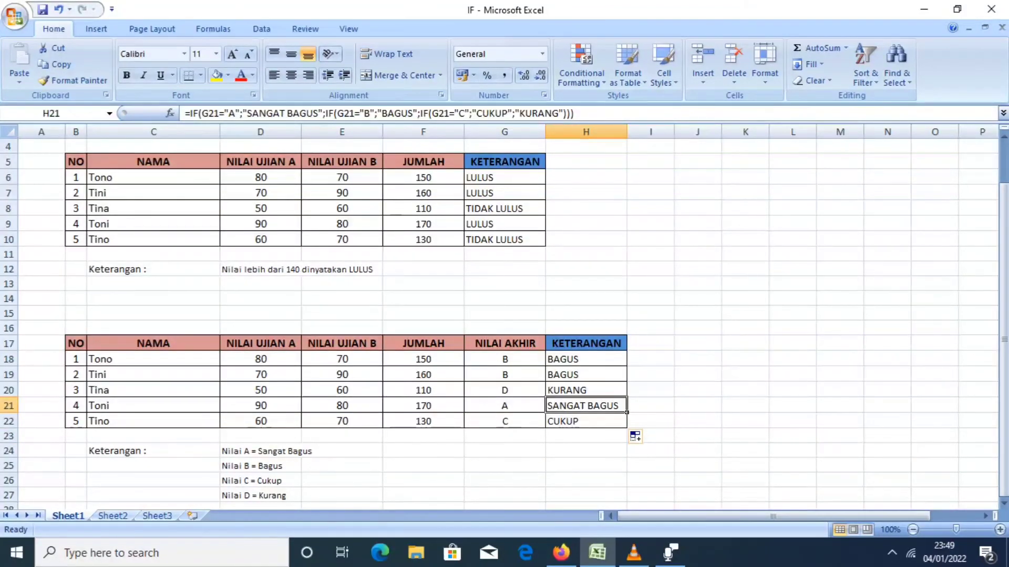
{"action": "left_click", "coordinate": [260, 480]}
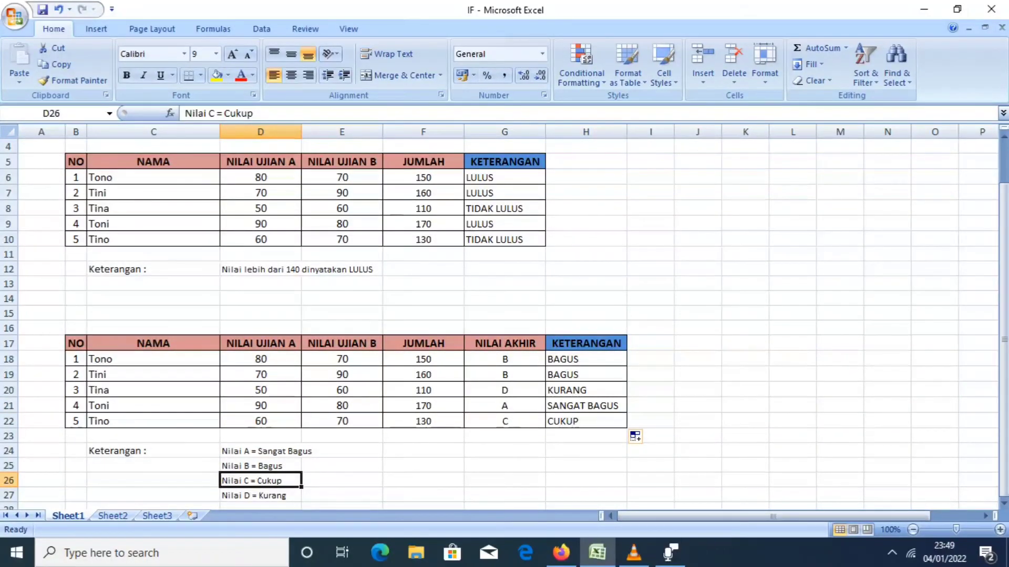
{"action": "left_click", "coordinate": [585, 421]}
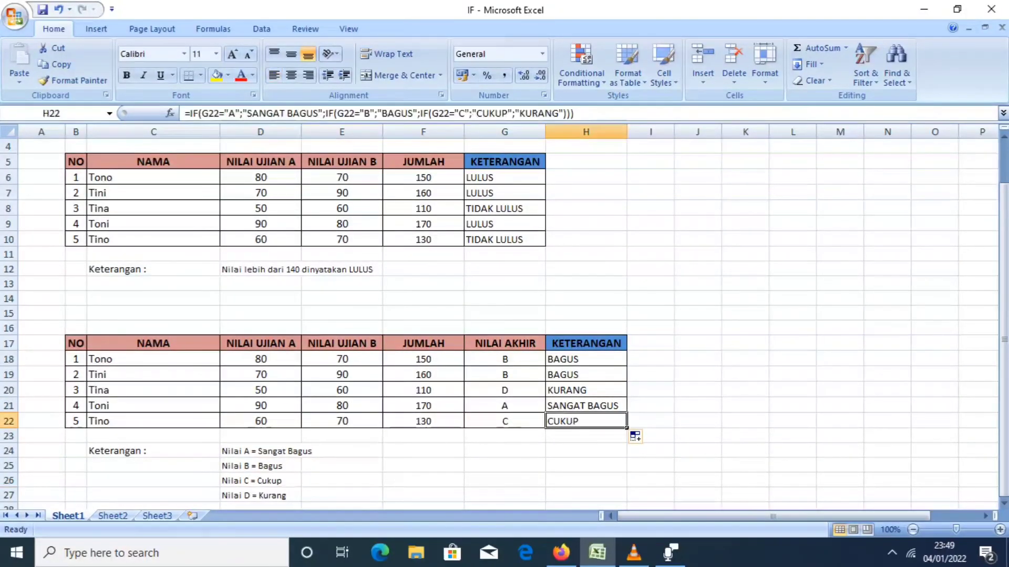